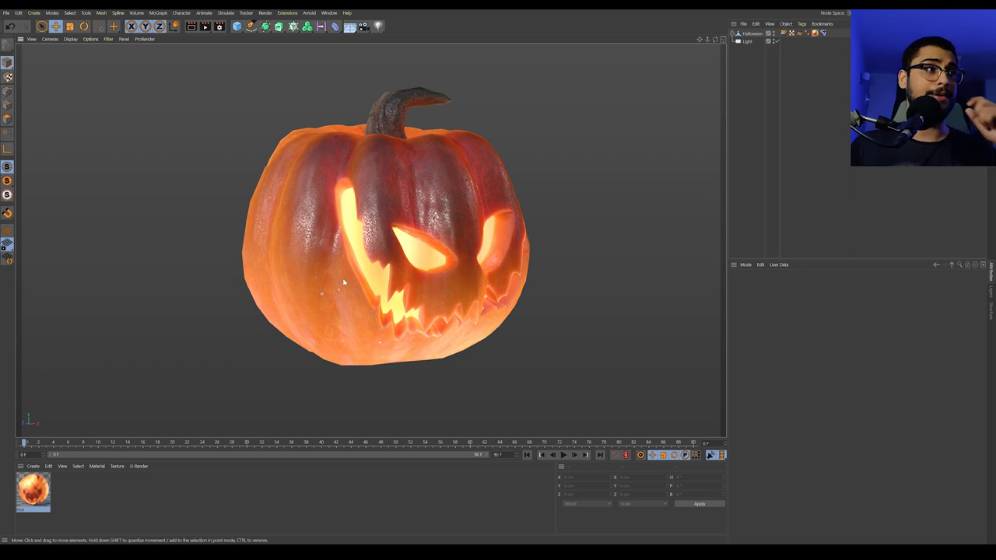
- Show the poses stored in the Halloween pumpkin's Pose Morph tag and switch the tag to Animate mode
click(752, 34)
click(740, 100)
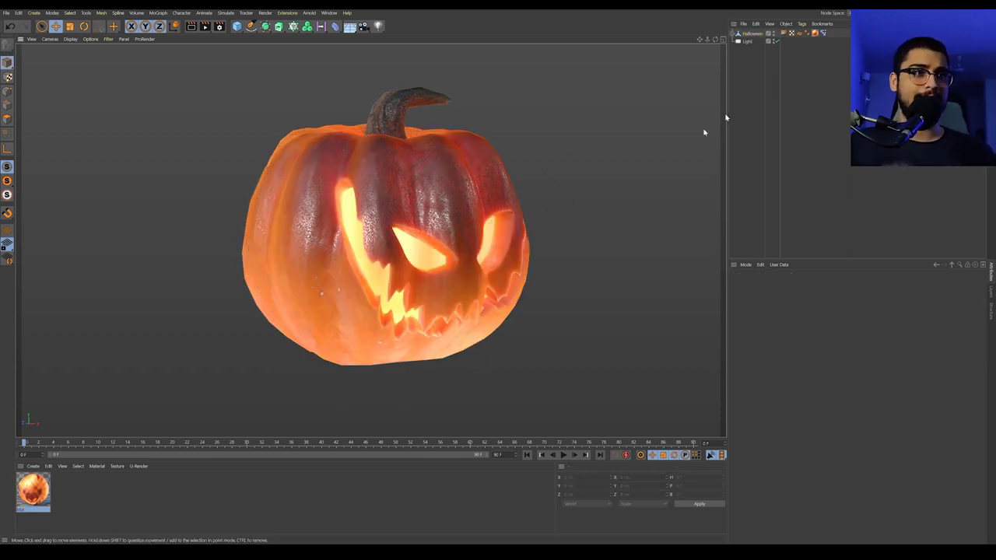
click(824, 33)
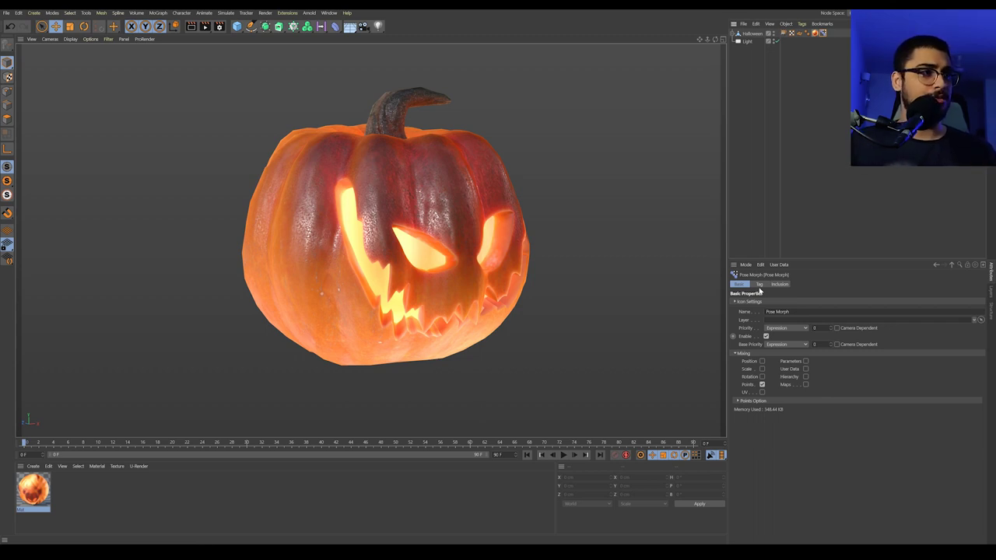
click(760, 286)
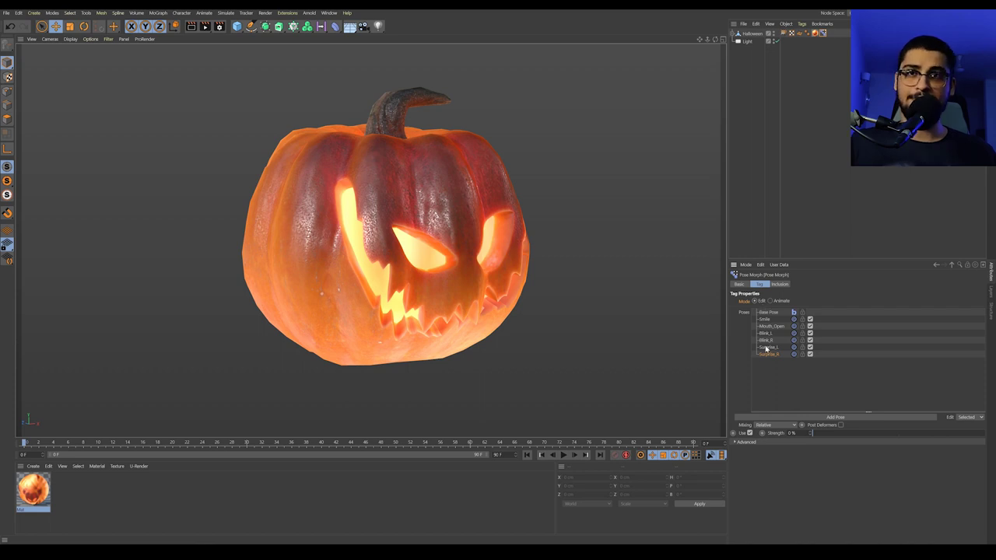
click(768, 301)
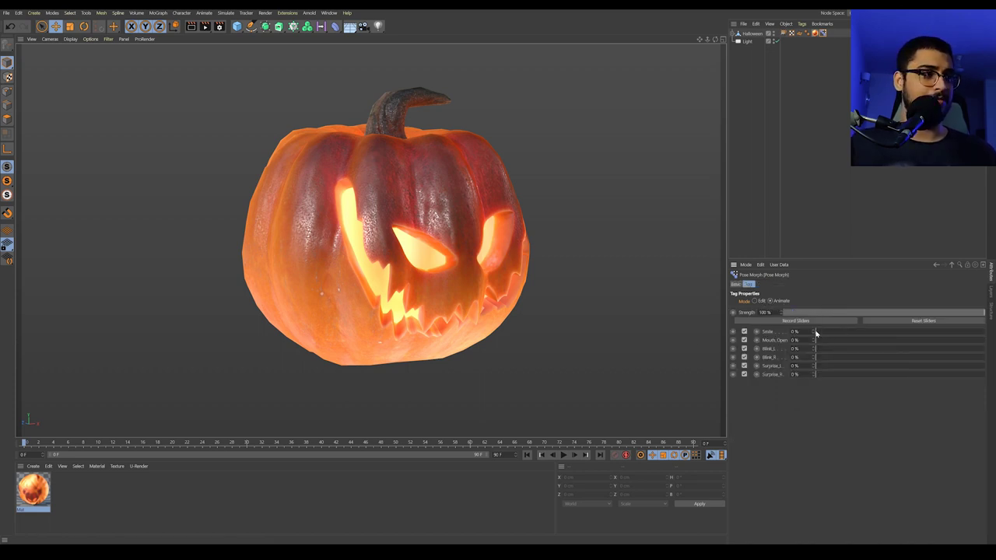
- Preview the pumpkin's facial poses by varying their strengths, reset them to 0%, and return the tag to Edit mode
drag(816, 333, 986, 352)
drag(862, 357, 985, 366)
mouse_move(817, 375)
mouse_down()
mouse_move(893, 376)
mouse_move(716, 379)
mouse_move(974, 376)
mouse_move(814, 394)
mouse_up()
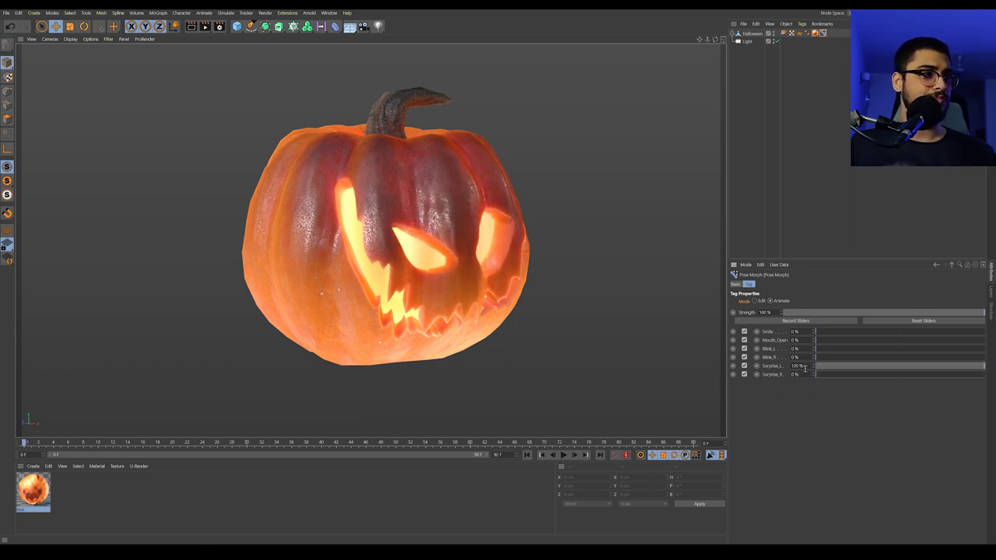
click(814, 365)
click(756, 301)
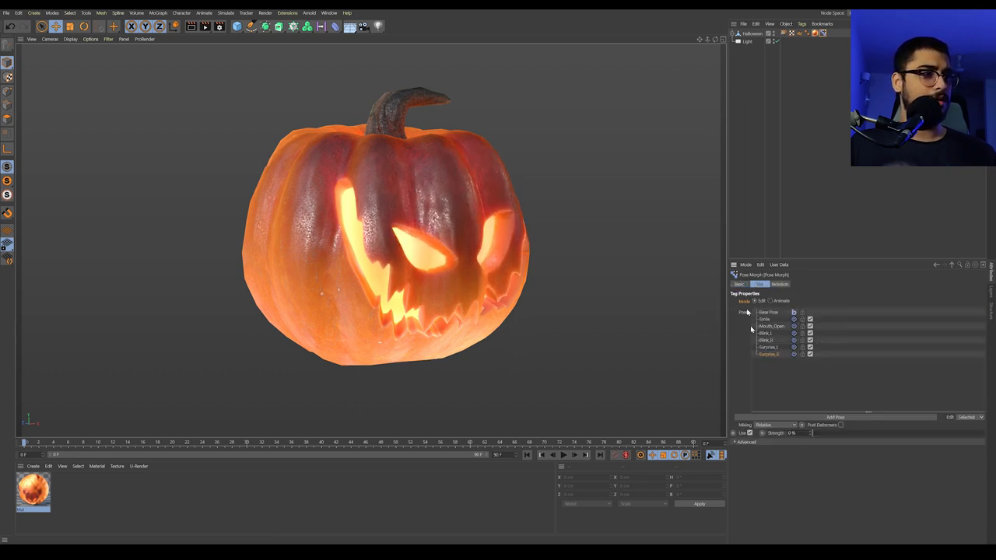
click(743, 285)
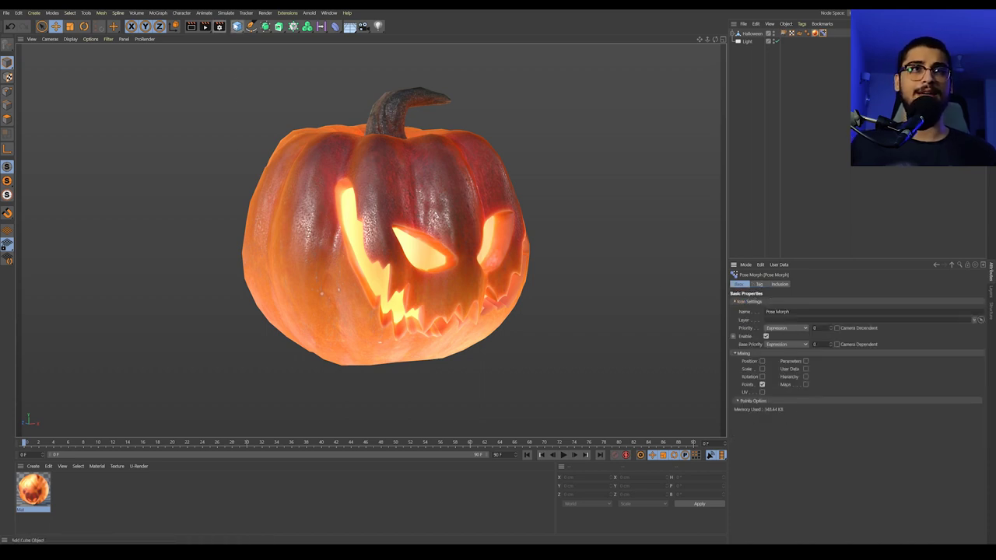
- Add an editable polygon sphere and move it beside the pumpkin, to about X 375 cm and Y 71 cm
click(237, 26)
click(375, 52)
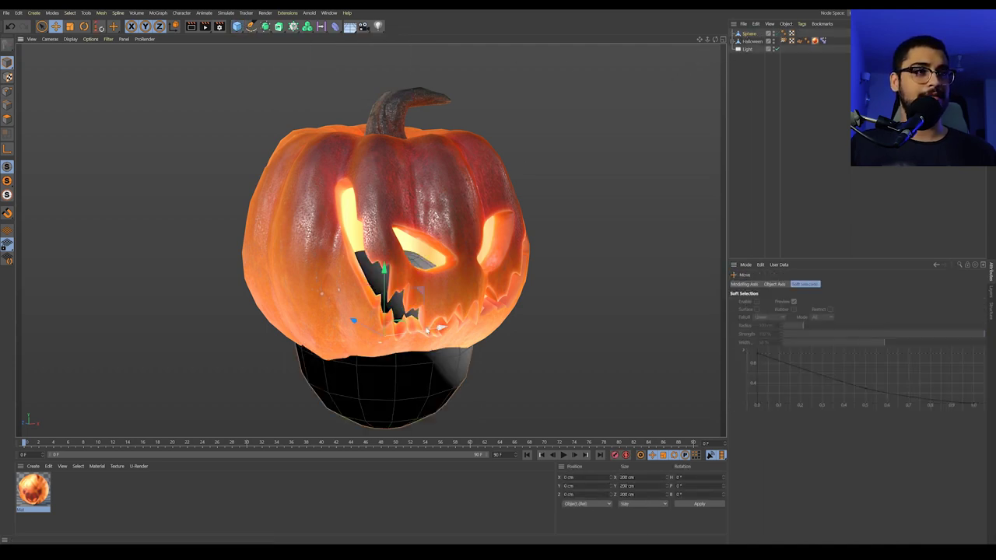
drag(440, 327, 666, 293)
drag(629, 240, 636, 197)
alt+middle_drag(644, 225, 509, 231)
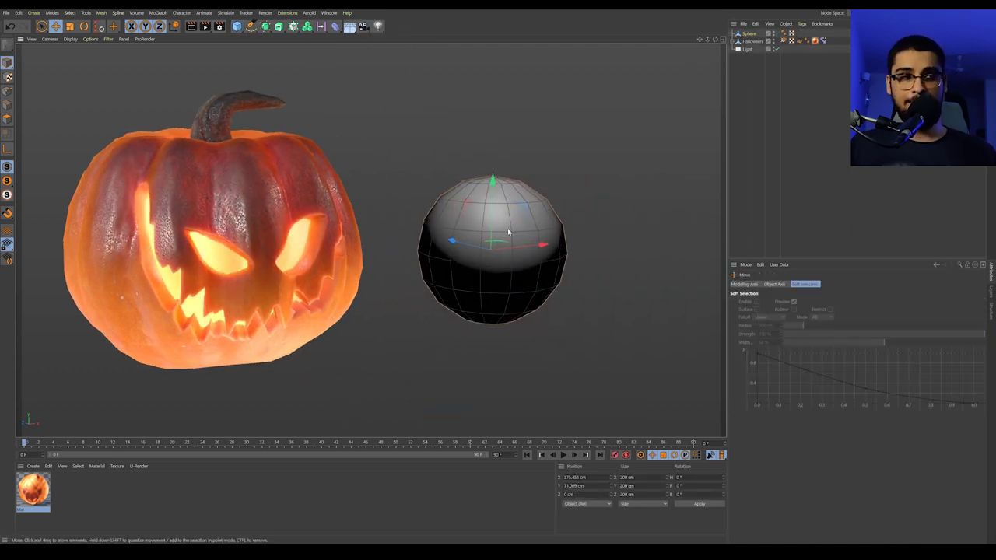
alt+drag(509, 231, 572, 254)
- Add a Pose Morph tag to the sphere and place it last among the sphere's tags
right_click(744, 35)
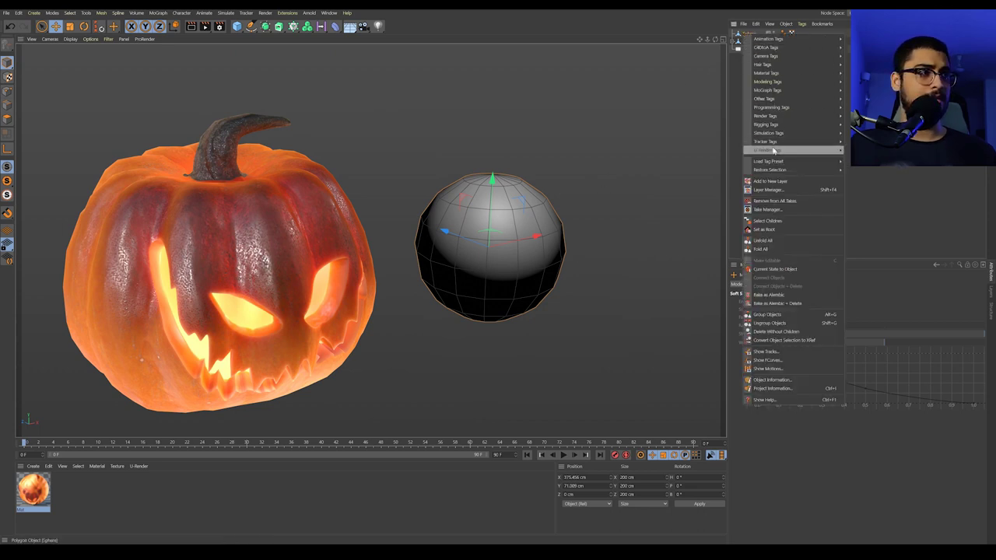
mouse_move(770, 135)
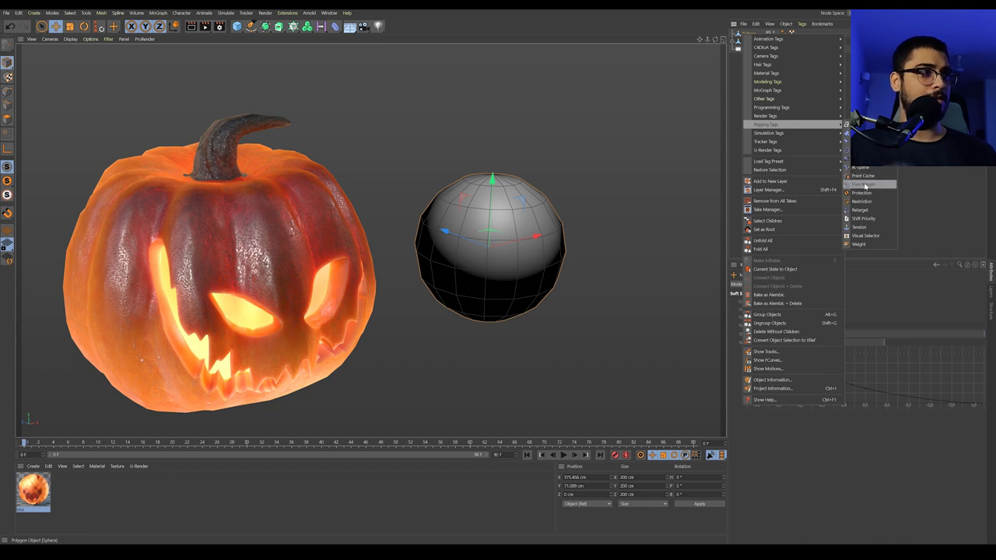
click(866, 185)
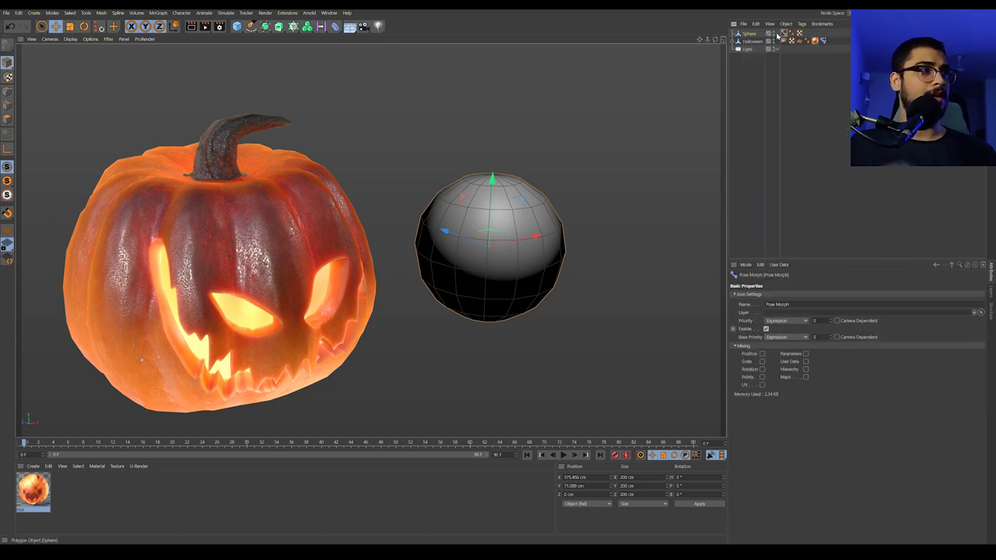
drag(783, 34, 807, 36)
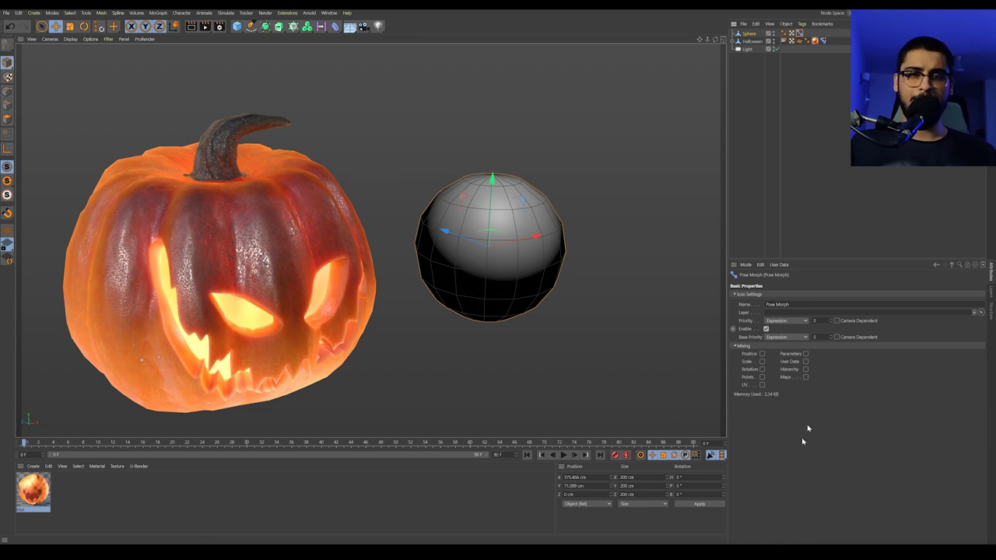
- Examine which mixing options the pumpkin's Pose Morph tag uses and look at its mesh from another angle
click(752, 41)
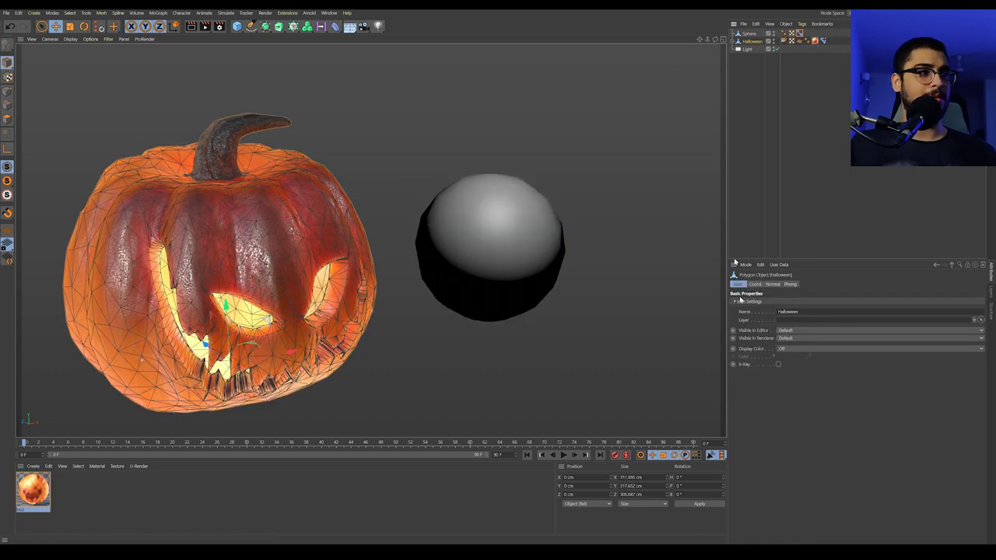
click(822, 40)
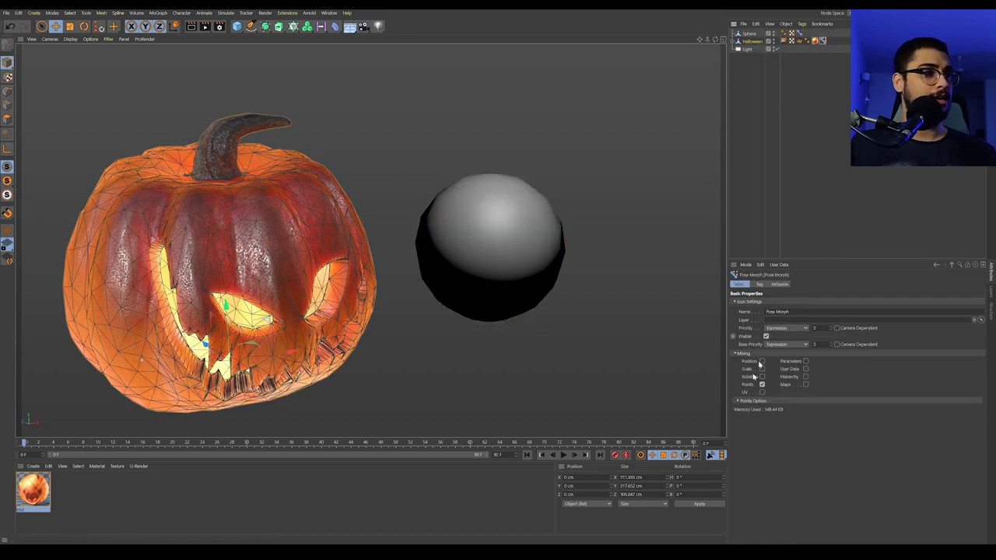
alt+drag(638, 334, 298, 235)
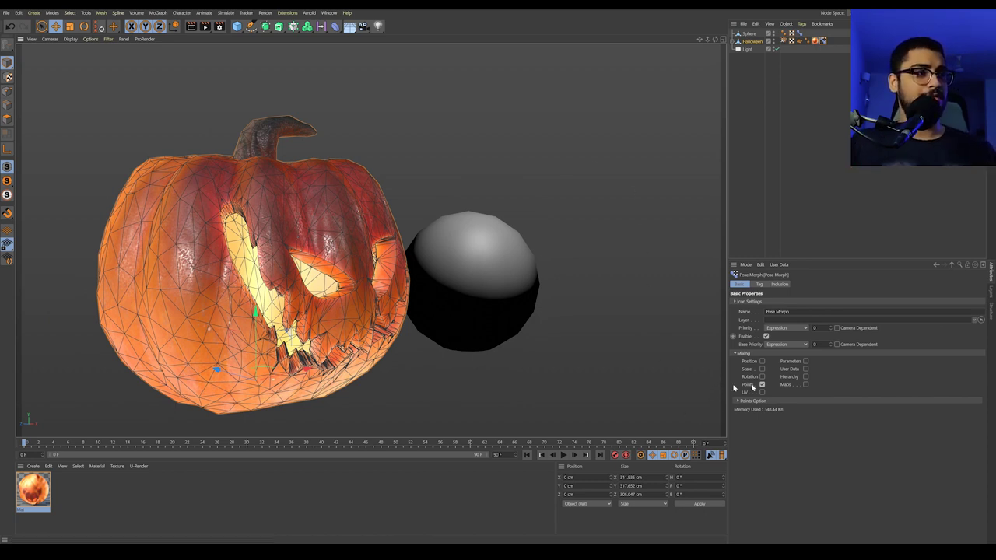
- Enable Points mixing in the sphere's Pose Morph tag
click(799, 33)
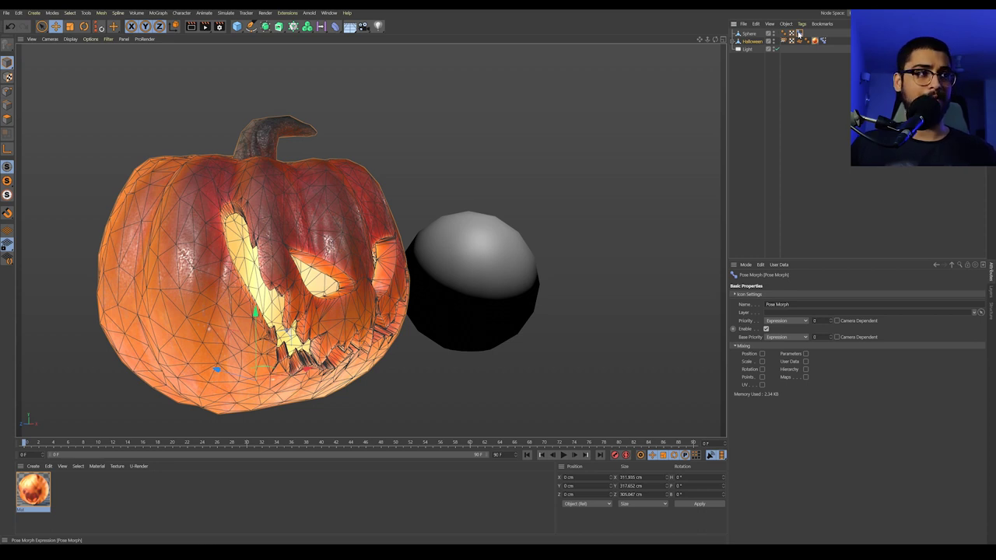
click(748, 34)
click(799, 33)
click(762, 378)
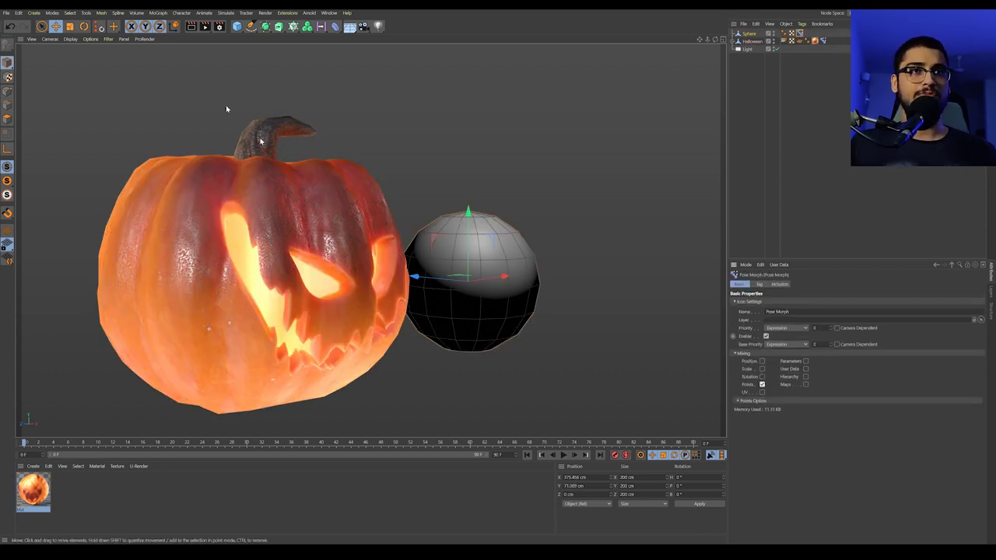
- Detach the mesh Brushes submenu as a floating palette in the viewport's empty area above the sphere
click(101, 13)
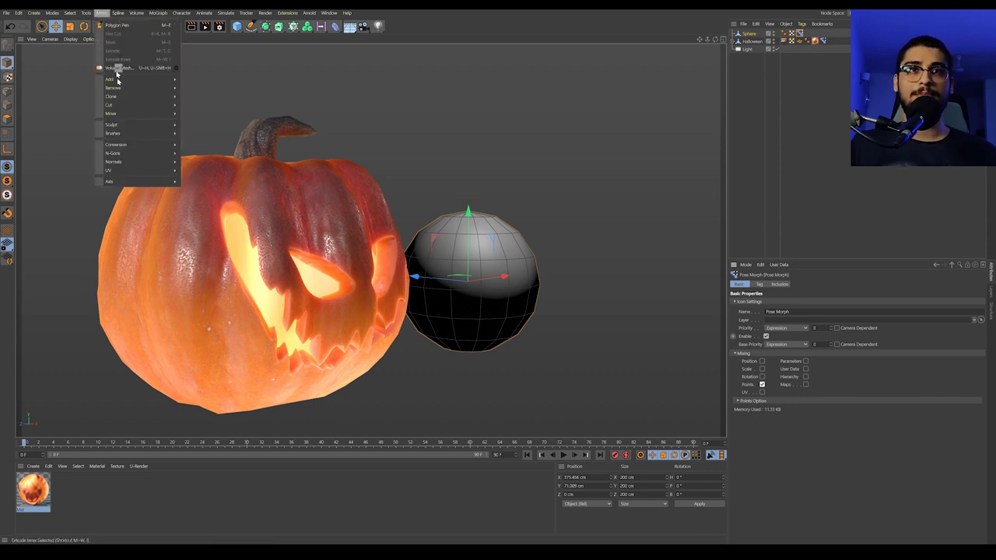
mouse_move(121, 136)
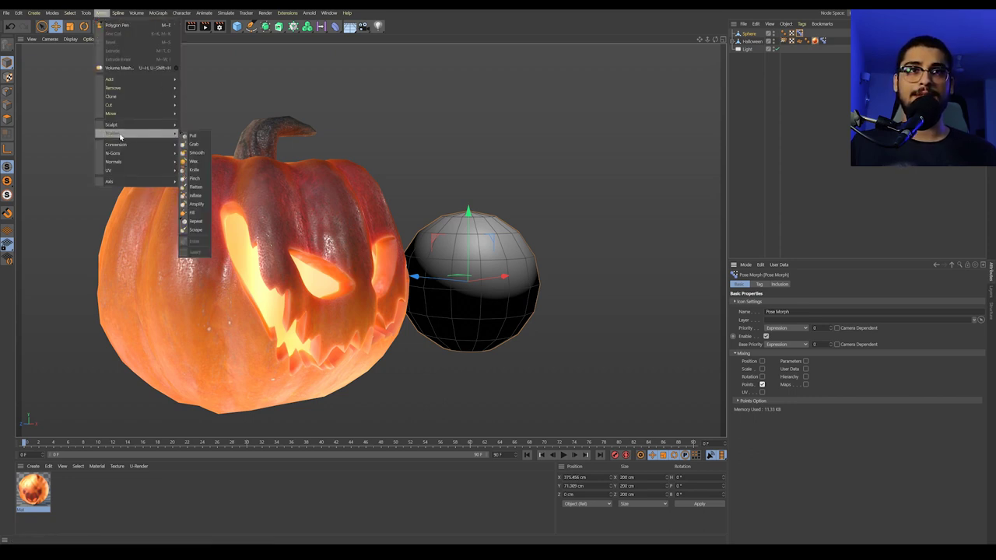
click(193, 131)
drag(187, 121, 601, 86)
alt+drag(334, 217, 441, 282)
alt+drag(498, 121, 558, 137)
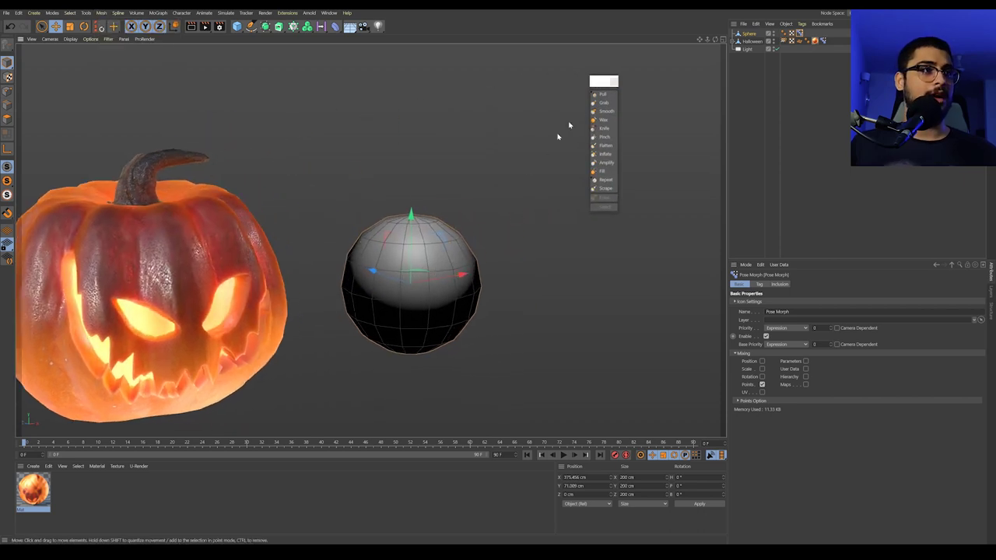
- Try deforming the sphere with several large Grab brush strokes, and undo them
click(604, 102)
mouse_move(406, 264)
alt+mouse_down()
mouse_move(631, 179)
mouse_move(544, 245)
mouse_move(582, 204)
alt+mouse_up()
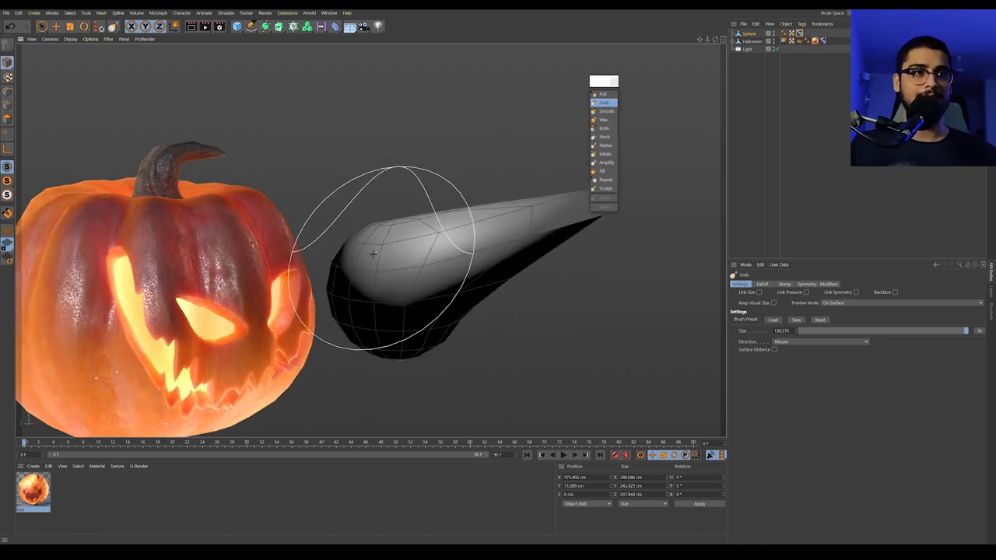
mouse_move(367, 254)
mouse_down()
mouse_move(335, 212)
mouse_move(296, 123)
mouse_up()
scroll(432, 264, down, 5)
mouse_move(432, 264)
alt+mouse_down()
mouse_move(384, 289)
mouse_move(309, 301)
alt+mouse_up()
drag(412, 281, 609, 266)
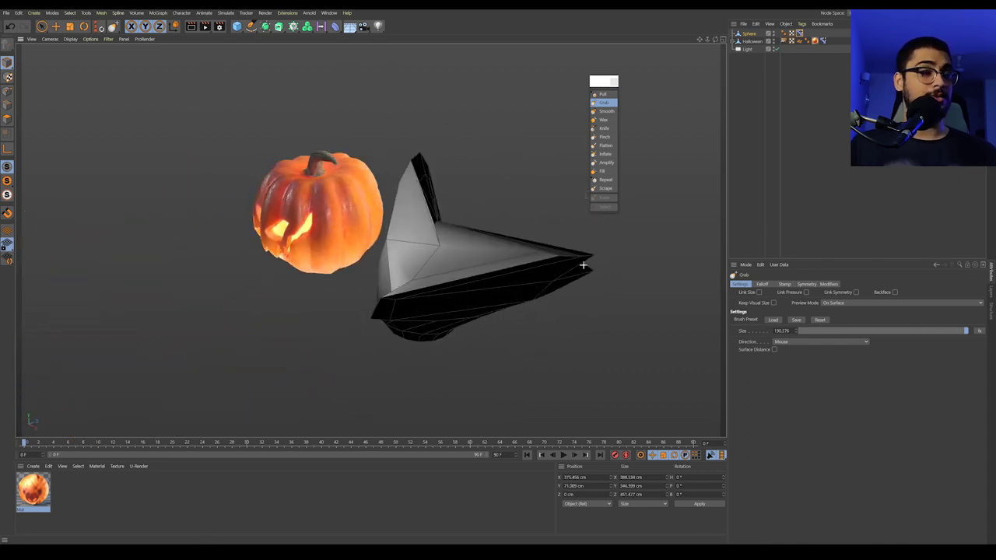
key(ctrl+z)
key(ctrl+z)
key(ctrl+z)
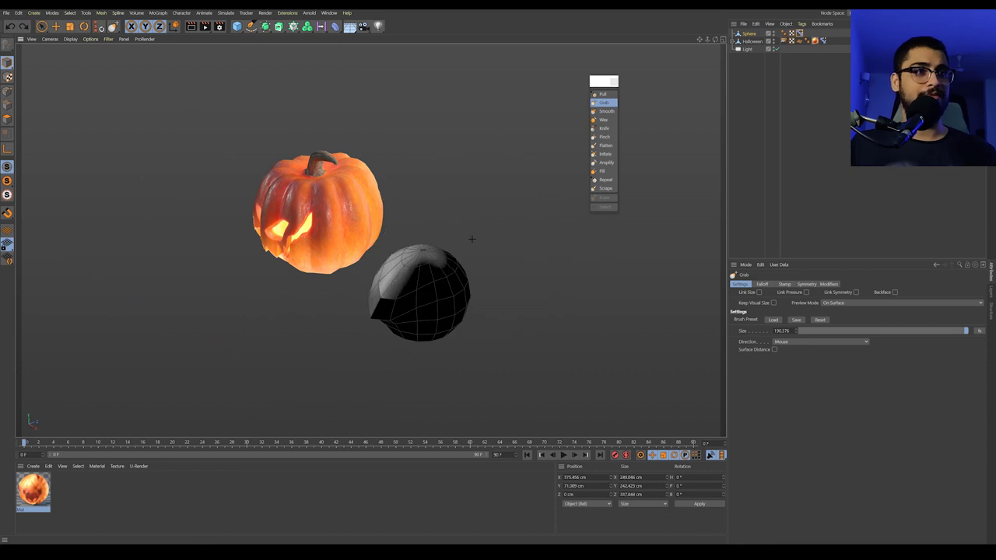
- Disable the scene light and show the pose list in the sphere's Pose Morph tag
alt+drag(462, 284, 545, 269)
click(777, 50)
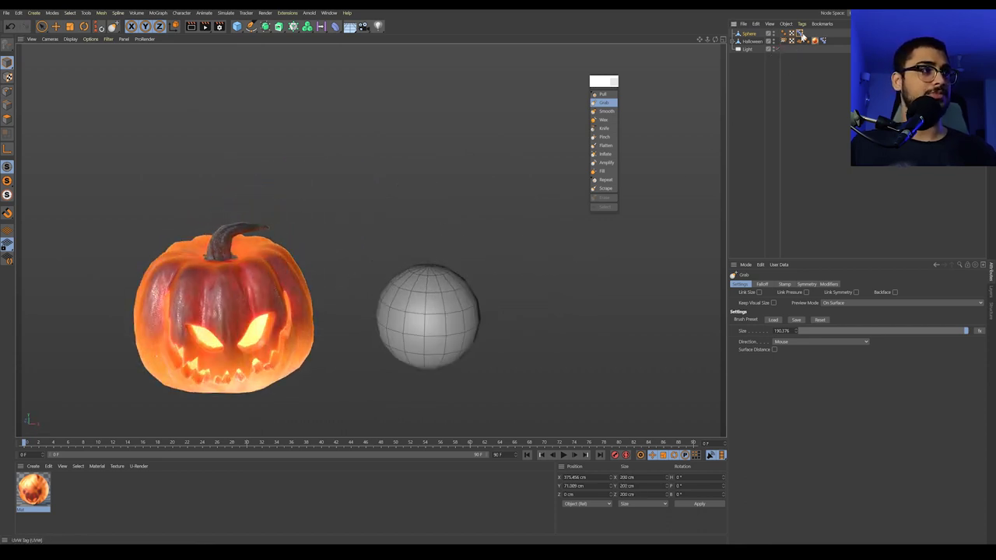
click(800, 33)
click(759, 285)
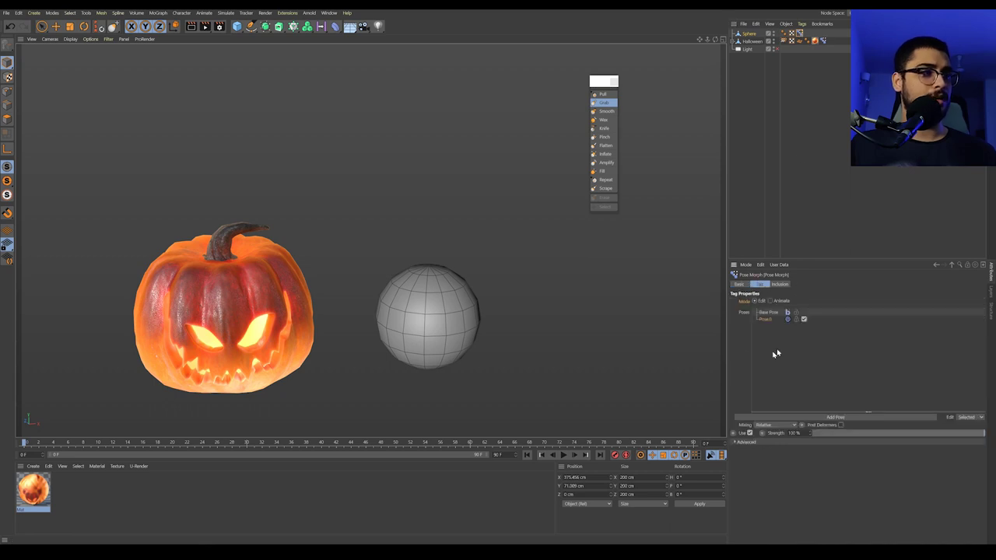
click(743, 284)
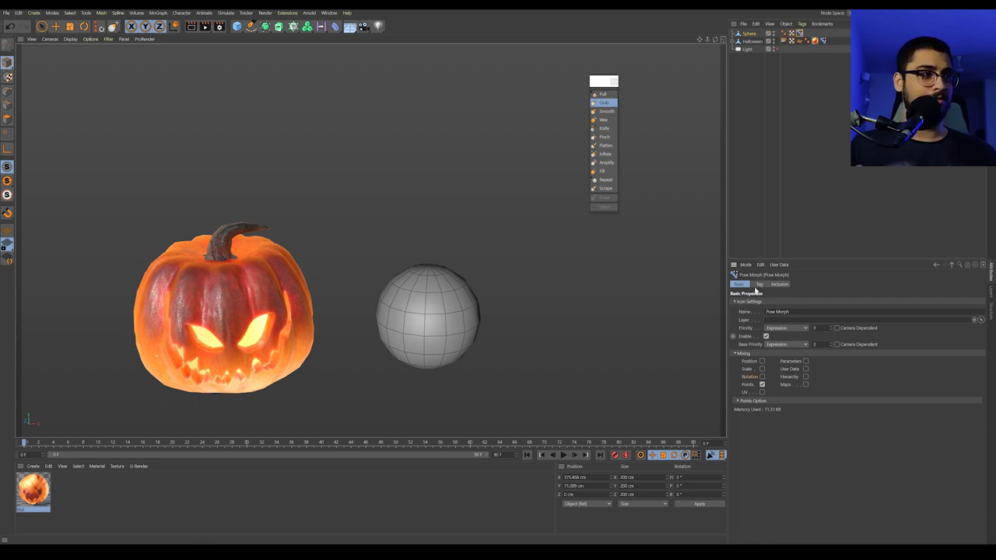
click(757, 285)
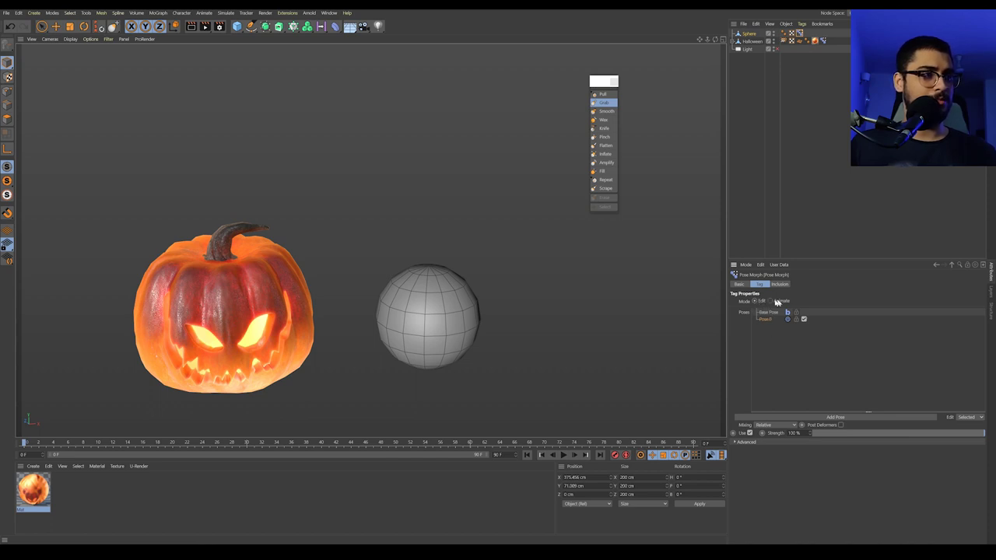
- Test the Pose.0 strength in Animate mode, keep it at 100%, and return to Edit mode with Pose.0 selected
click(769, 301)
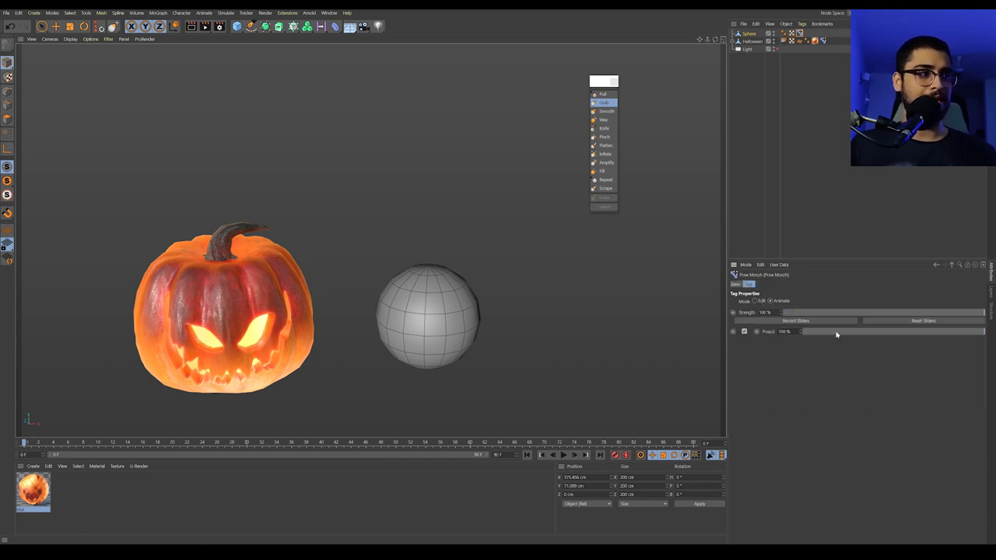
drag(836, 334, 970, 334)
click(982, 333)
click(759, 301)
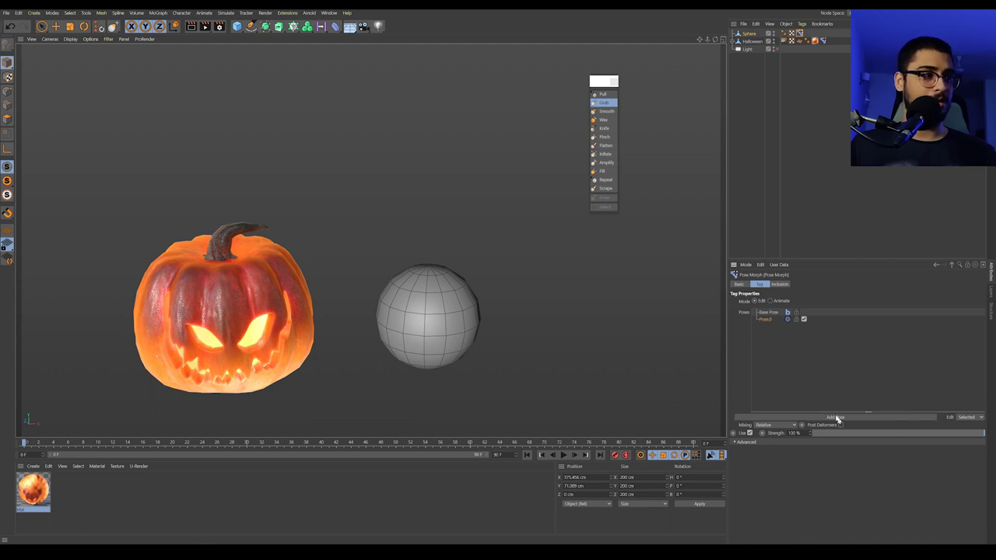
click(768, 314)
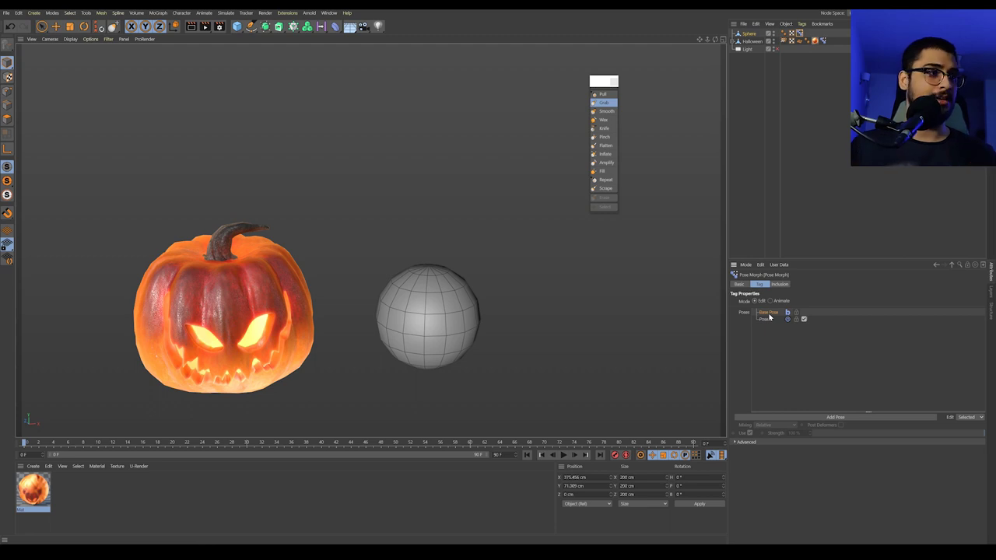
click(768, 320)
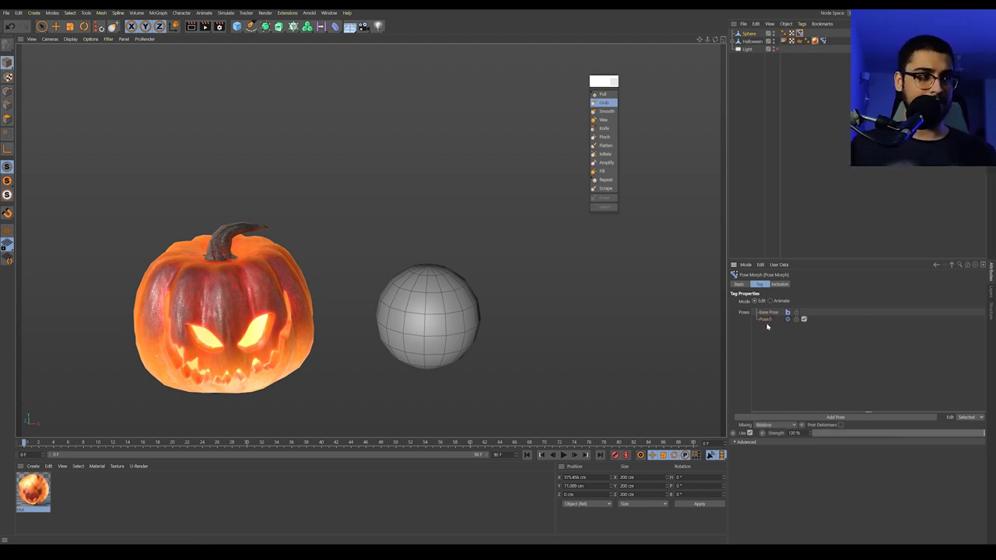
- Add several extra poses to the sphere's Pose Morph tag and remove them, keeping only Base Pose and Pose.0
click(844, 419)
click(845, 420)
click(844, 418)
click(843, 419)
click(843, 419)
key(ctrl+z)
key(ctrl+z)
key(ctrl+z)
key(ctrl+z)
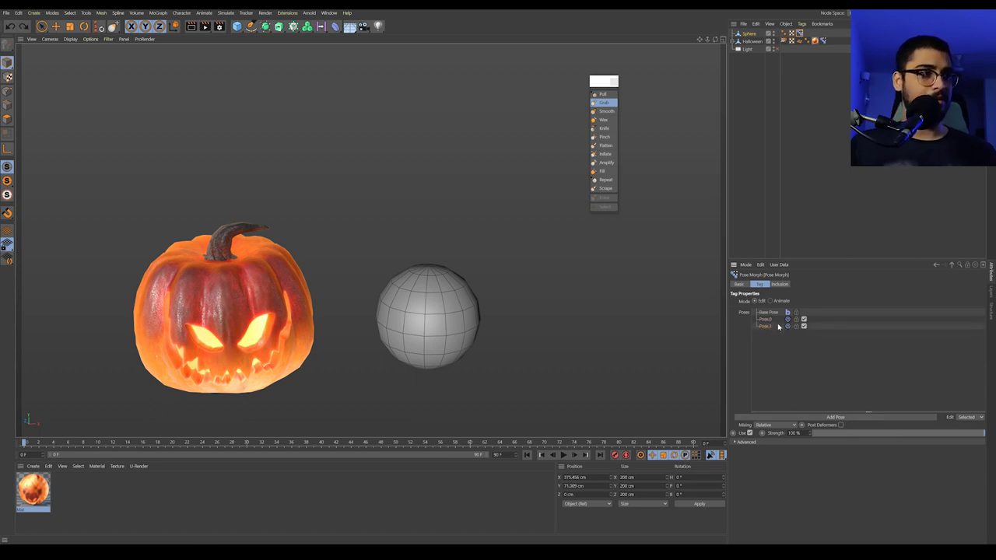
key(Delete)
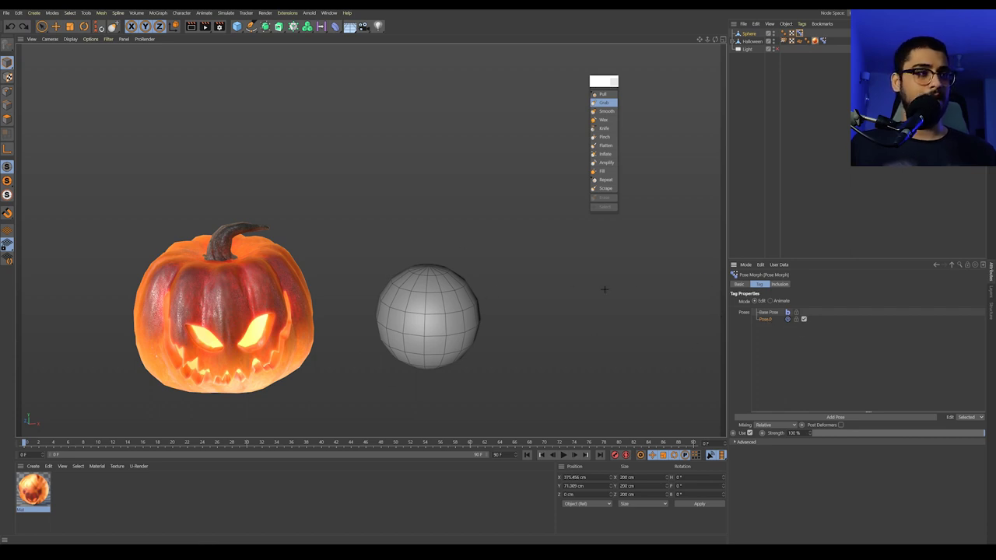
scroll(510, 309, up, 2)
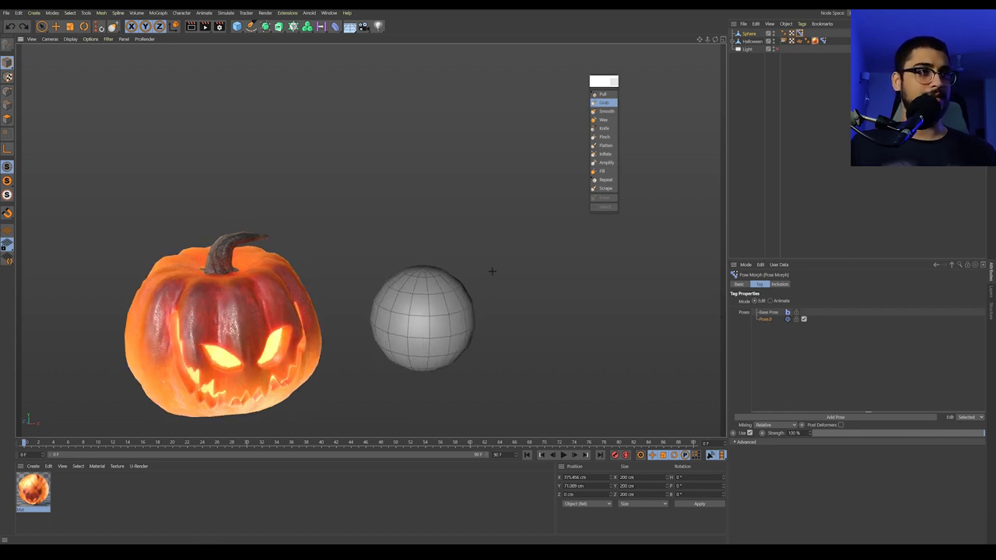
- Deform the sphere in Pose.0 with two large Grab brush strokes, and lower the pose's strength to its minimum
click(604, 101)
drag(439, 310, 656, 230)
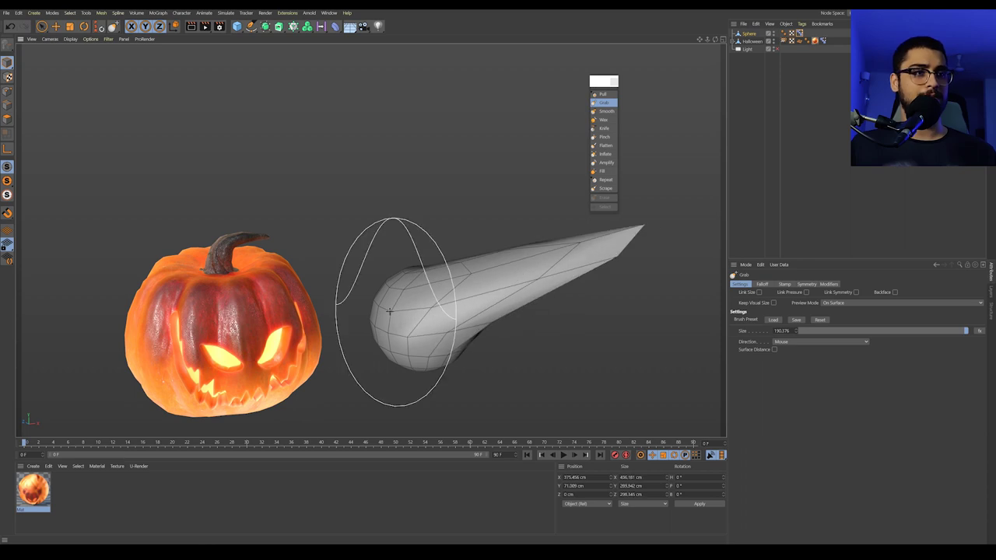
drag(390, 313, 280, 278)
alt+drag(478, 258, 457, 347)
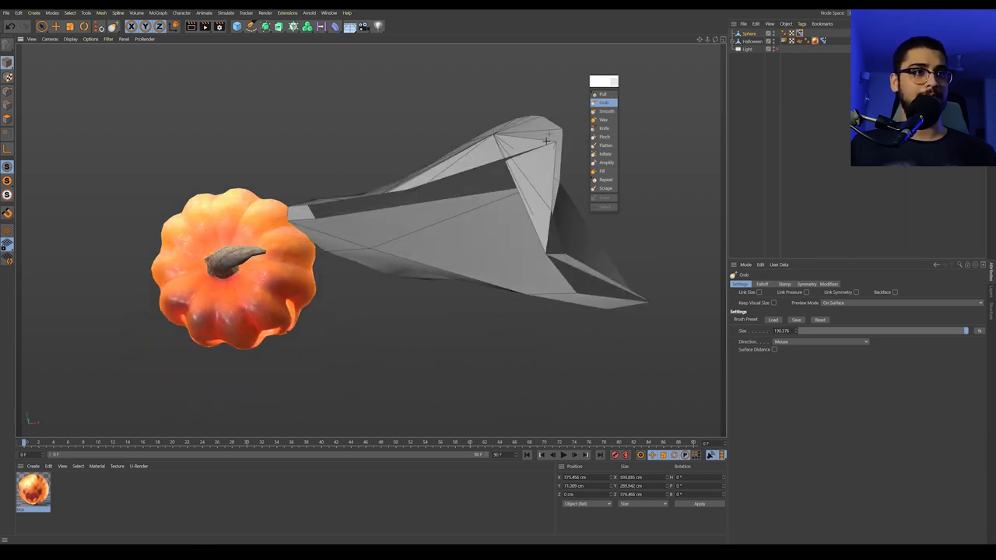
click(799, 33)
alt+drag(403, 235, 407, 192)
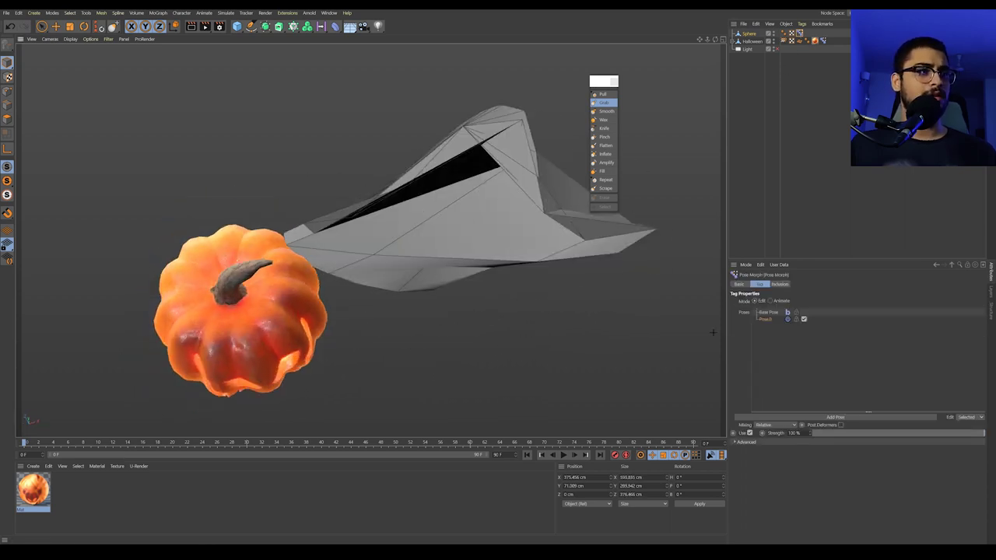
drag(885, 433, 812, 434)
- Delete the sphere, select the Halloween pumpkin with the Move tool active, and expand its hierarchy
click(748, 33)
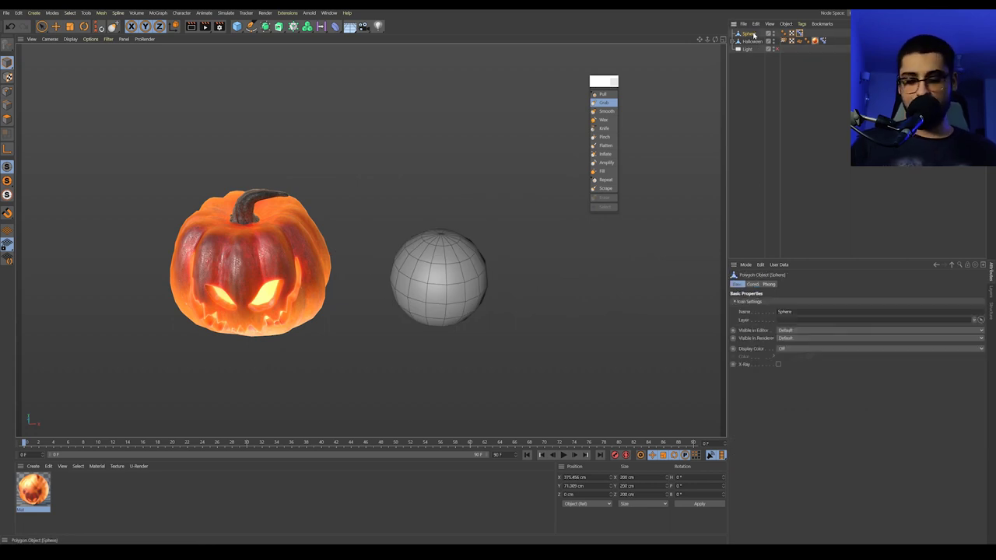
key(Delete)
key(e)
click(749, 34)
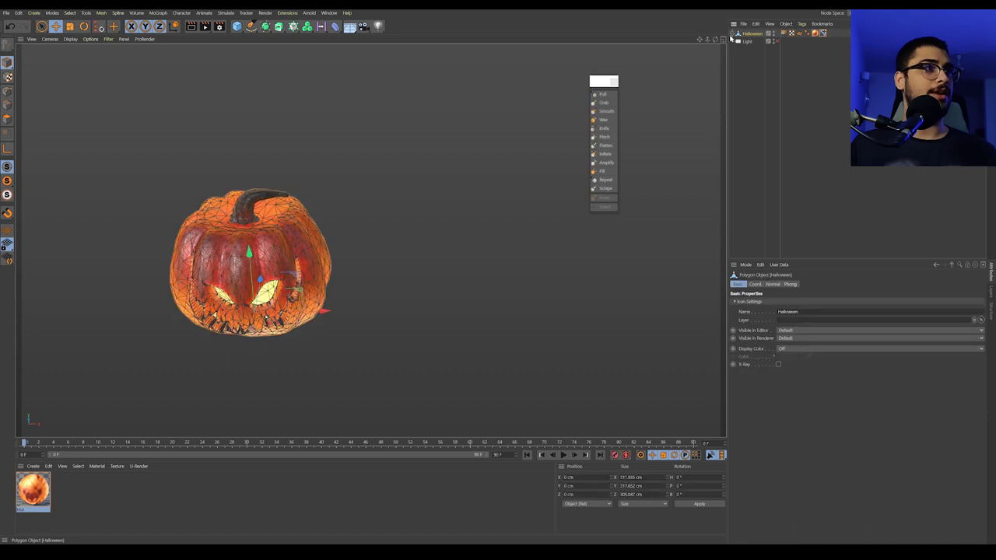
click(733, 34)
- Select the pumpkin's Eye joint and turn on the display of joints in the viewport filter
alt+drag(204, 296, 260, 260)
alt+middle_drag(260, 260, 382, 225)
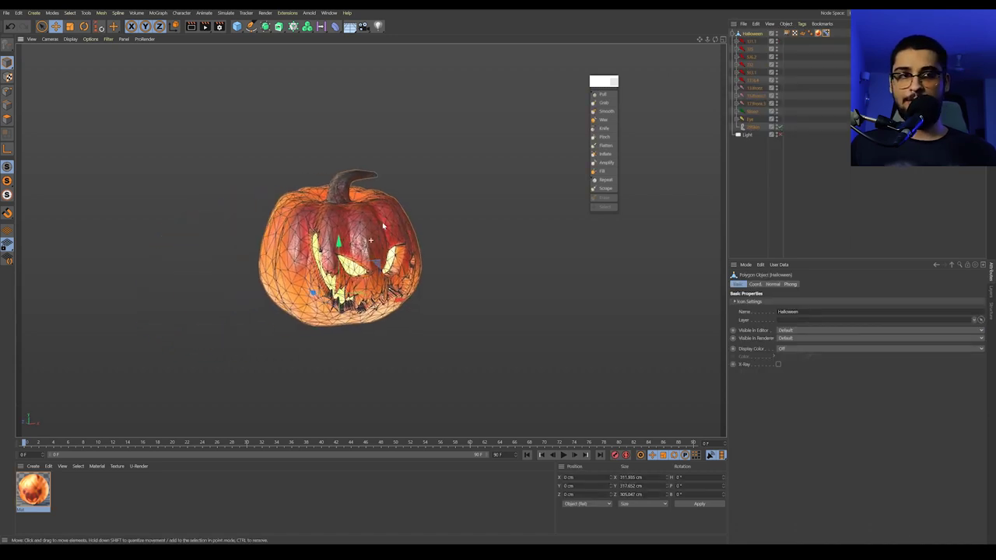
scroll(345, 250, up, 3)
alt+drag(345, 249, 365, 248)
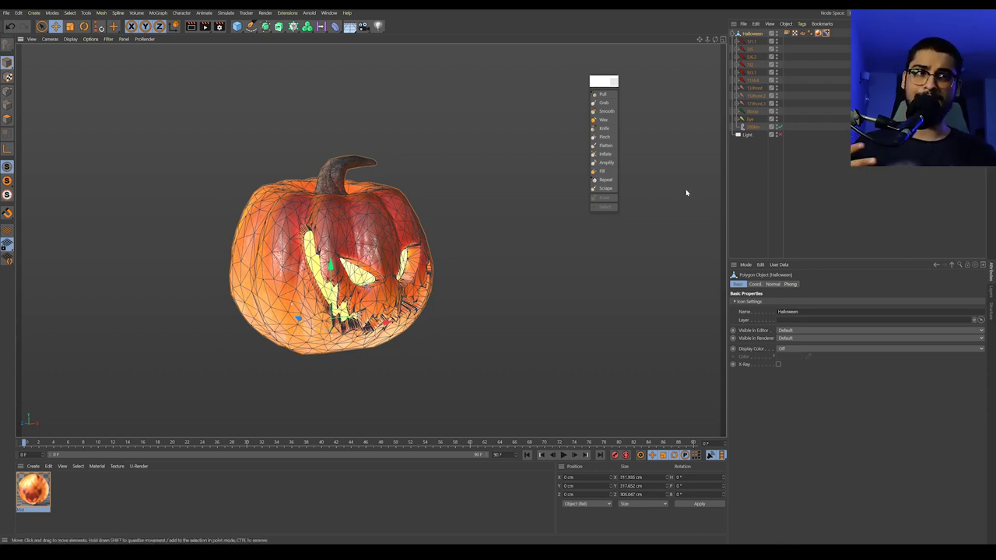
alt+middle_drag(686, 193, 564, 193)
alt+middle_drag(125, 267, 236, 267)
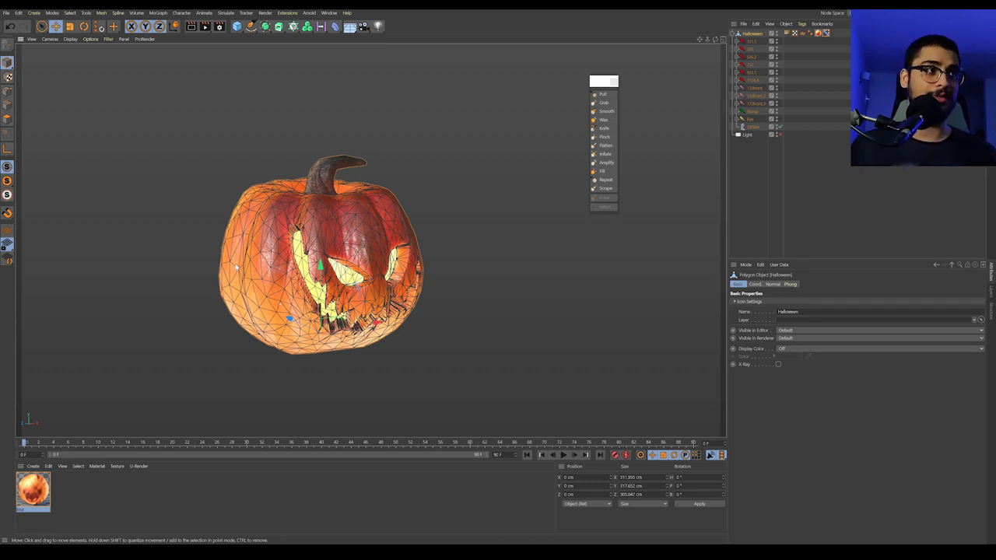
click(743, 121)
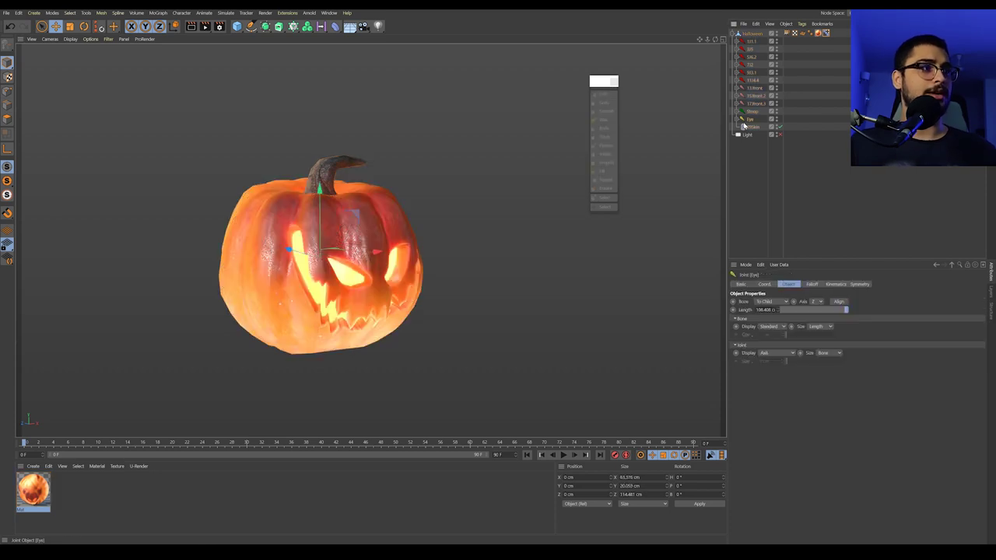
click(108, 38)
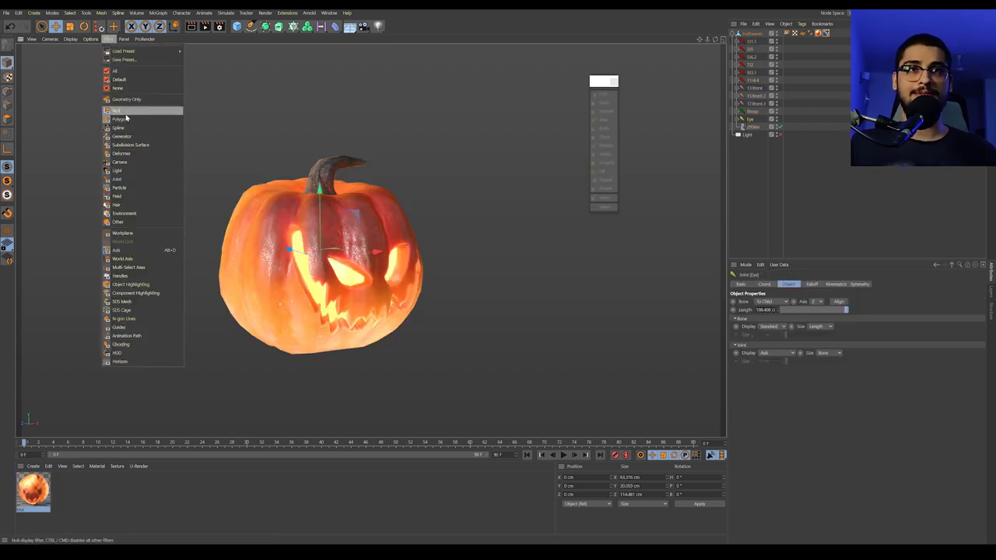
click(114, 179)
- Show the pumpkin as a wireframe, examine the joint rig inside it, and restore Gouraud Shading (Lines)
alt+drag(327, 233, 627, 152)
key(n)
key(g)
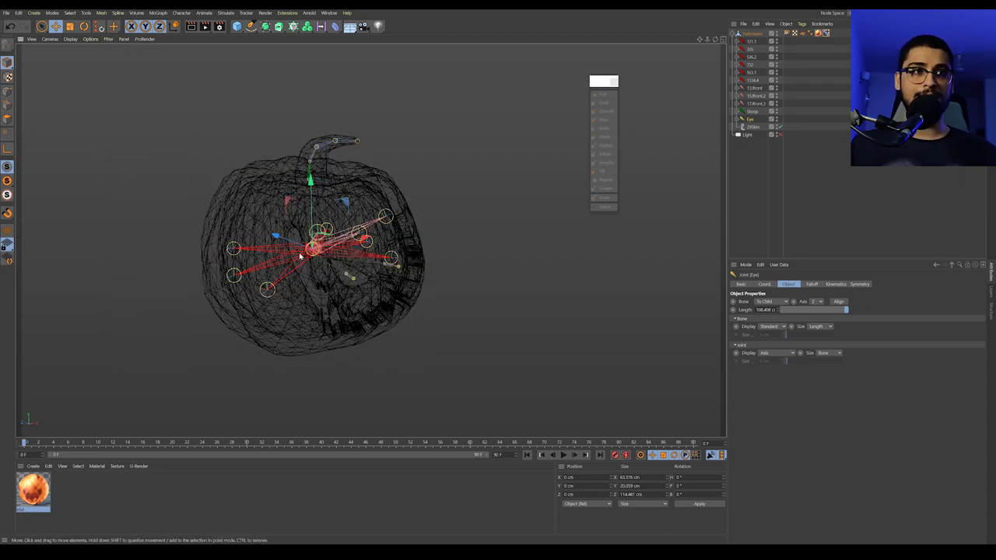
alt+drag(300, 256, 308, 304)
alt+middle_drag(333, 193, 444, 285)
alt+drag(417, 297, 416, 277)
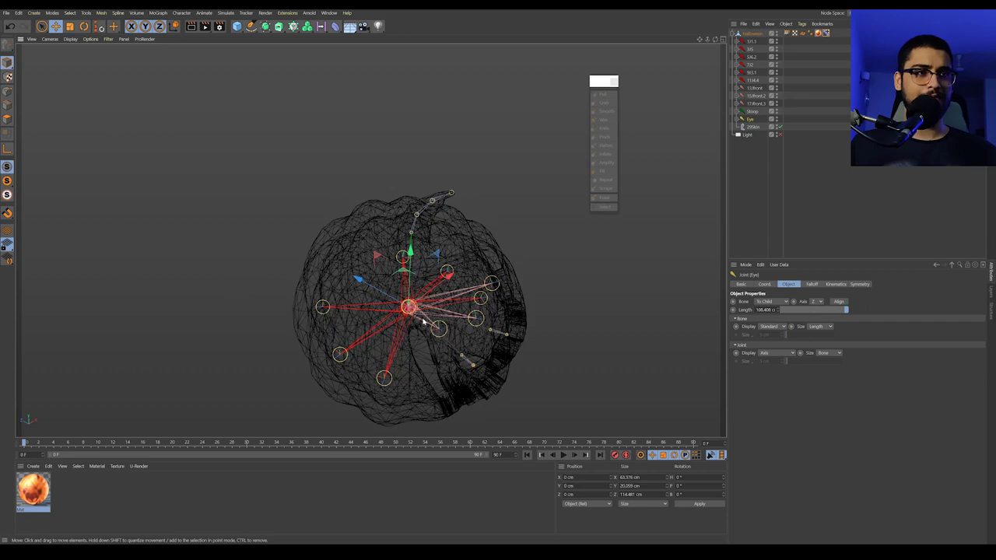
alt+drag(424, 321, 395, 278)
scroll(394, 318, up, 3)
key(n)
key(b)
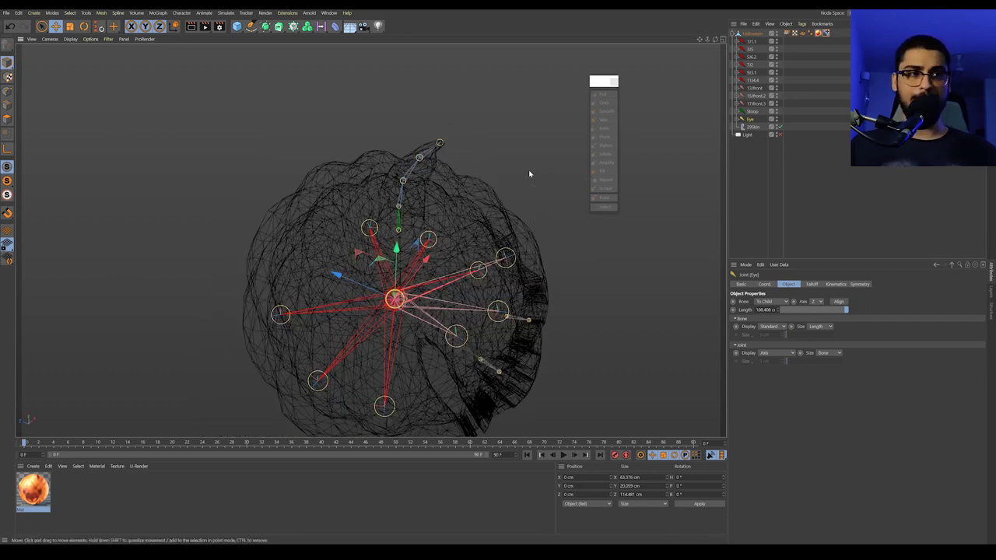
- Expand the Eye joint, select its Right and Left joints, and try moving and rotating them together
alt+drag(499, 255, 502, 231)
alt+middle_drag(502, 231, 540, 163)
scroll(540, 163, down, 4)
click(733, 120)
click(737, 119)
click(755, 127)
shift+click(754, 134)
alt+drag(579, 262, 467, 214)
key(r)
alt+middle_drag(521, 247, 459, 234)
key(e)
mouse_move(486, 233)
mouse_down()
mouse_move(463, 225)
mouse_move(481, 208)
mouse_move(530, 273)
mouse_move(470, 226)
mouse_up()
key(t)
key(r)
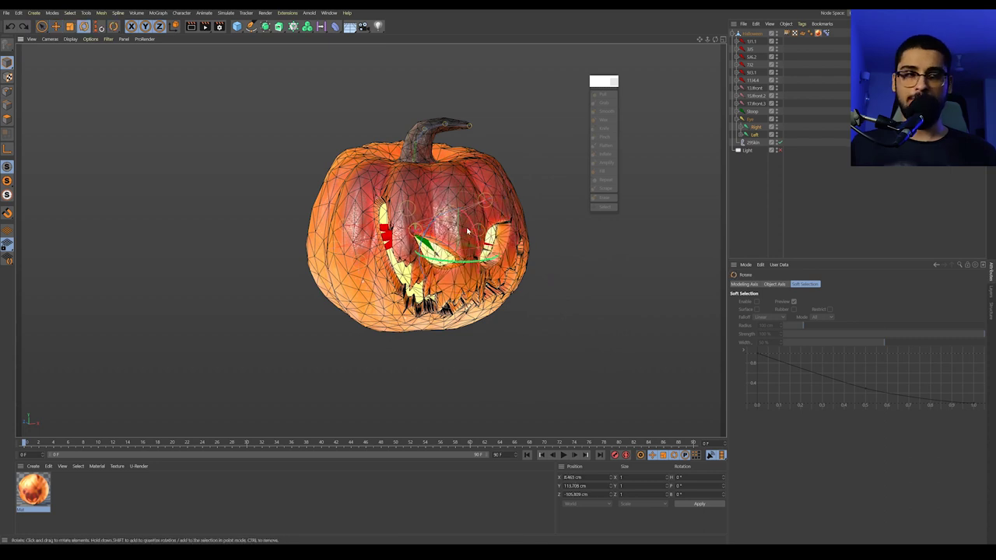
- Select the Stoop joint and examine the stem's joint chain with plain Gouraud shading
click(740, 114)
click(737, 113)
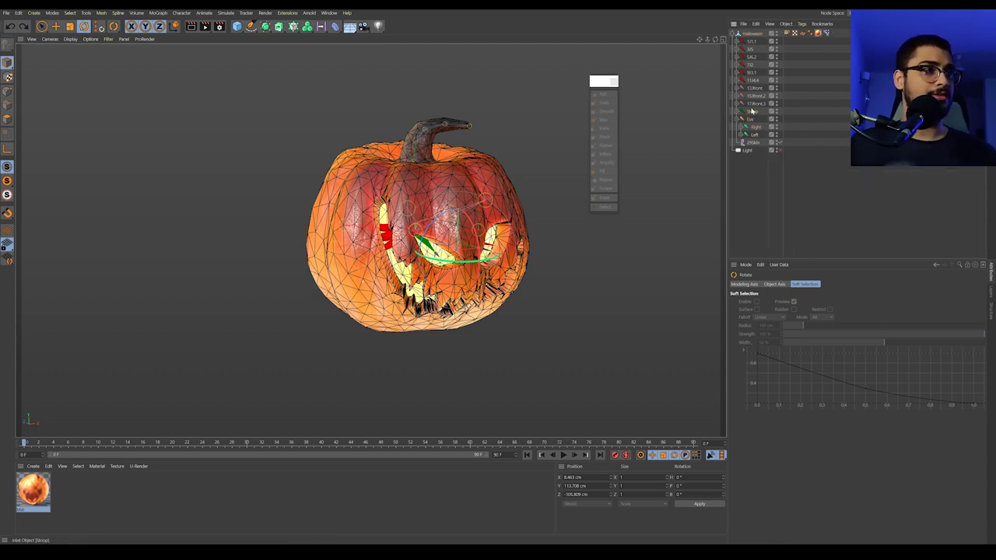
click(751, 112)
alt+right_drag(462, 131, 492, 121)
alt+middle_drag(492, 121, 480, 163)
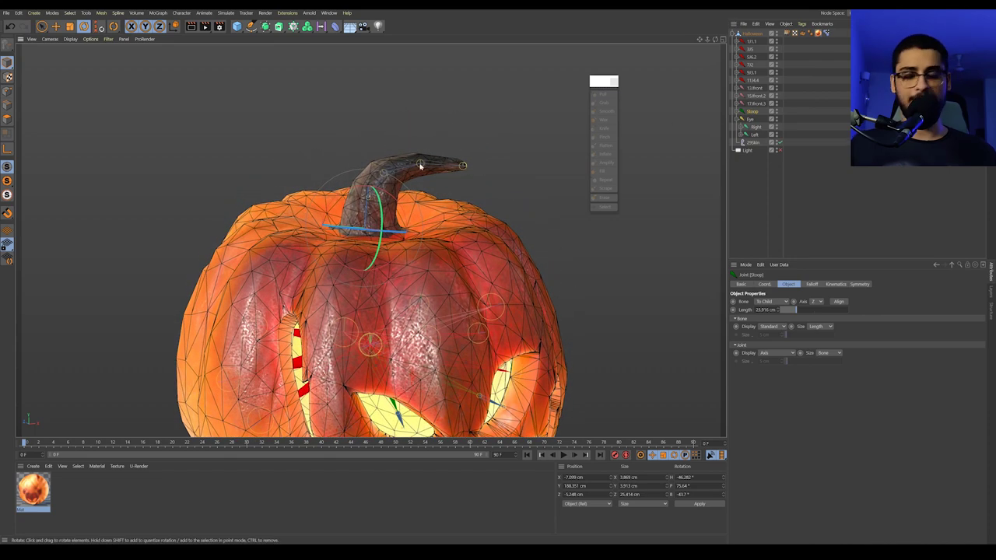
key(n)
key(a)
alt+drag(404, 166, 416, 159)
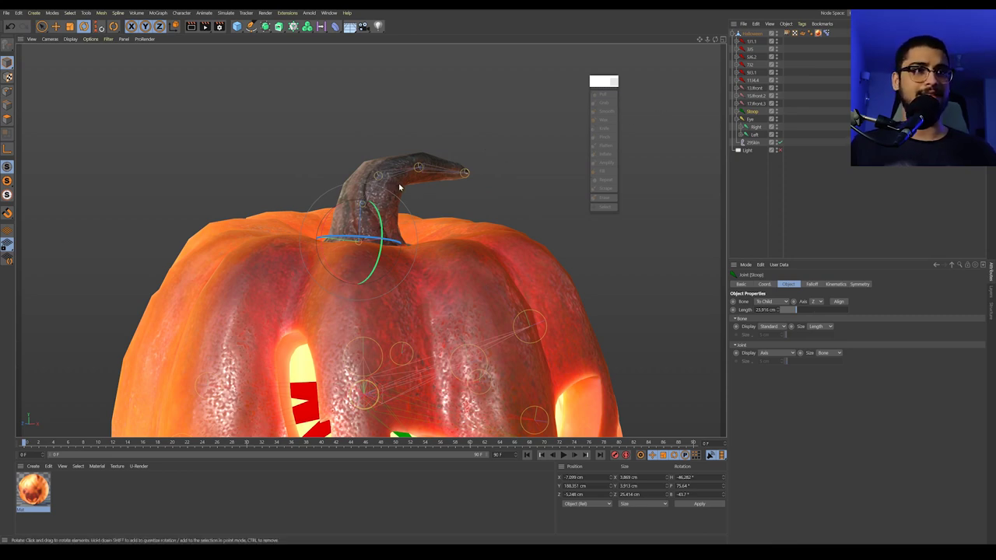
alt+drag(399, 187, 426, 220)
- Select the Stoop joint with all its child joints, try bending the stem, and undo the changes
middle_click(751, 112)
scroll(472, 184, down, 3)
key(ctrl+z)
key(ctrl+z)
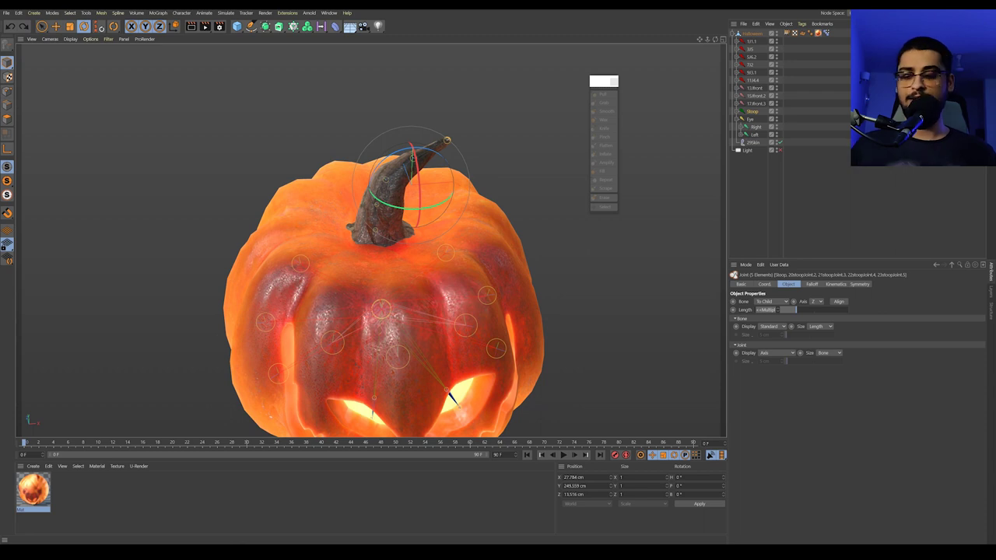
click(762, 205)
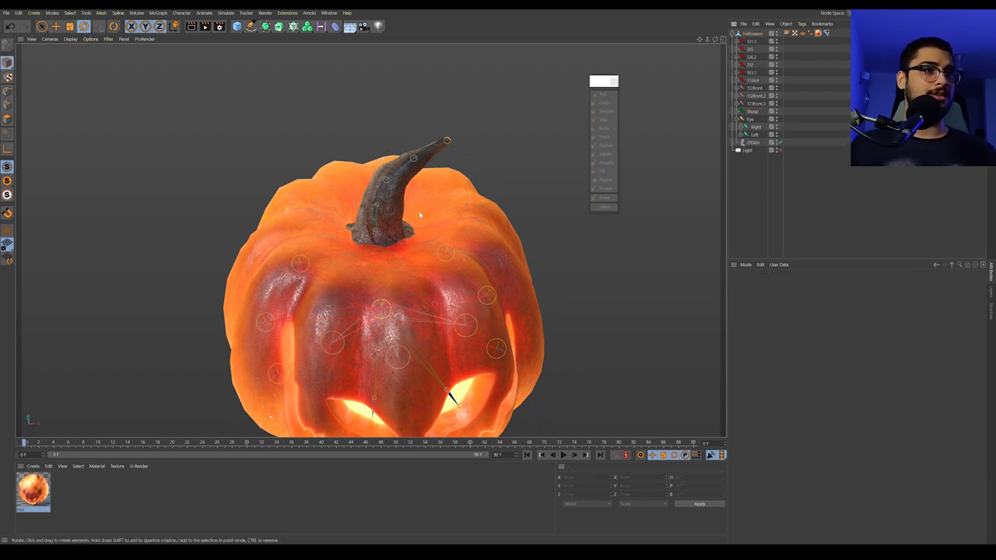
click(753, 111)
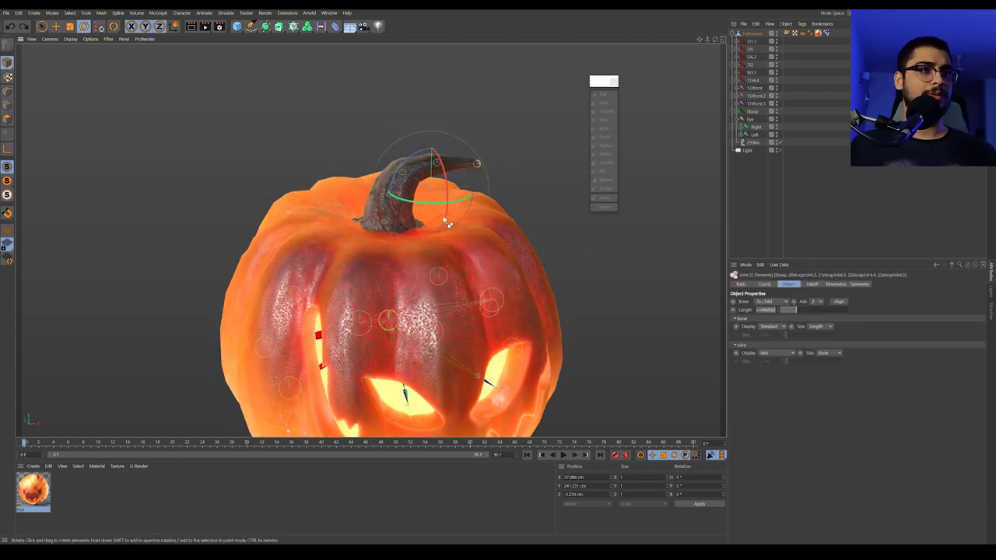
- Select the nine body joints above Stoop, try rotating and moving them, and undo the changes
click(752, 105)
shift+click(751, 44)
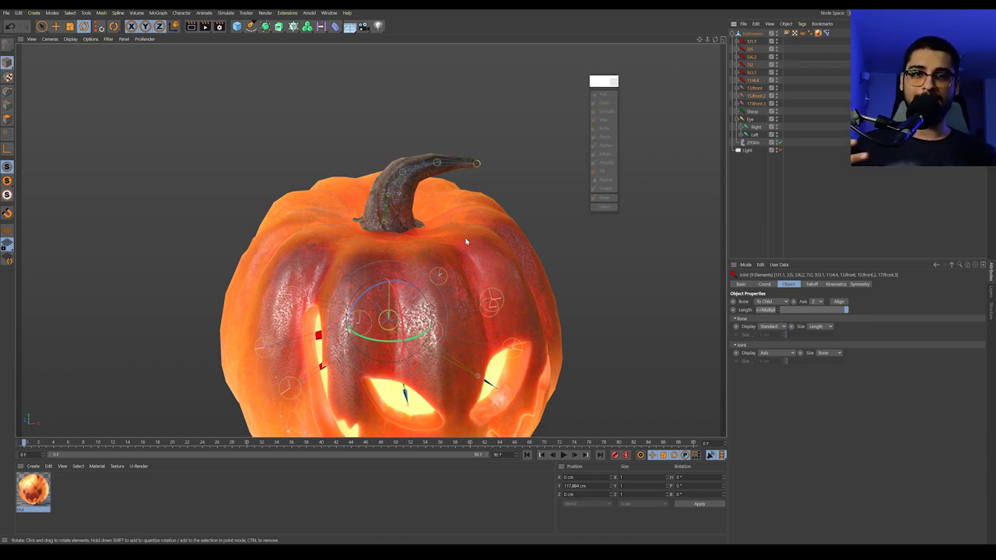
alt+middle_drag(214, 375, 438, 204)
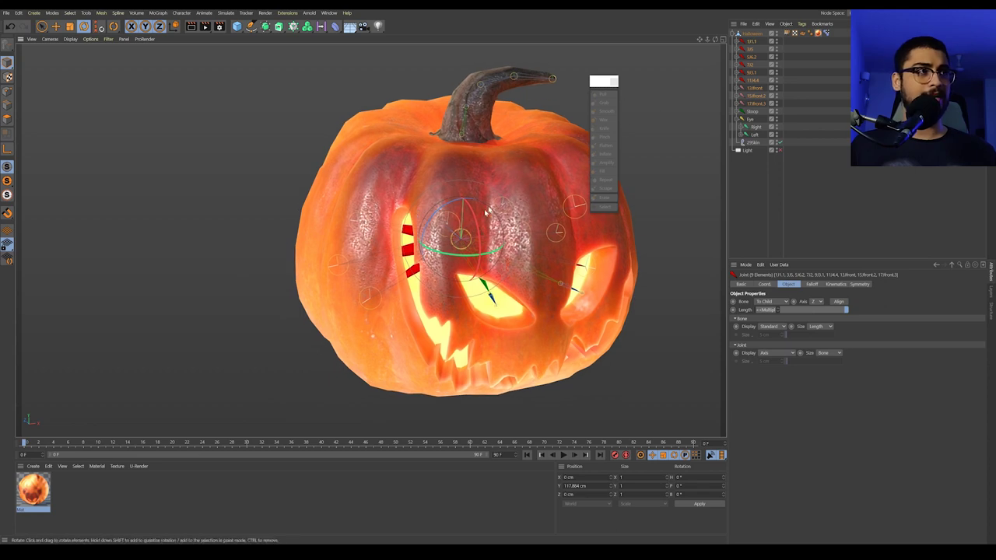
mouse_move(477, 222)
alt+mouse_down()
mouse_move(440, 261)
mouse_move(418, 227)
mouse_move(567, 273)
mouse_move(550, 204)
mouse_move(503, 237)
mouse_move(525, 257)
mouse_move(513, 218)
mouse_move(514, 239)
mouse_move(523, 179)
mouse_move(520, 235)
mouse_move(514, 214)
mouse_move(484, 243)
mouse_move(495, 221)
alt+mouse_up()
key(ctrl+z)
key(e)
key(ctrl+z)
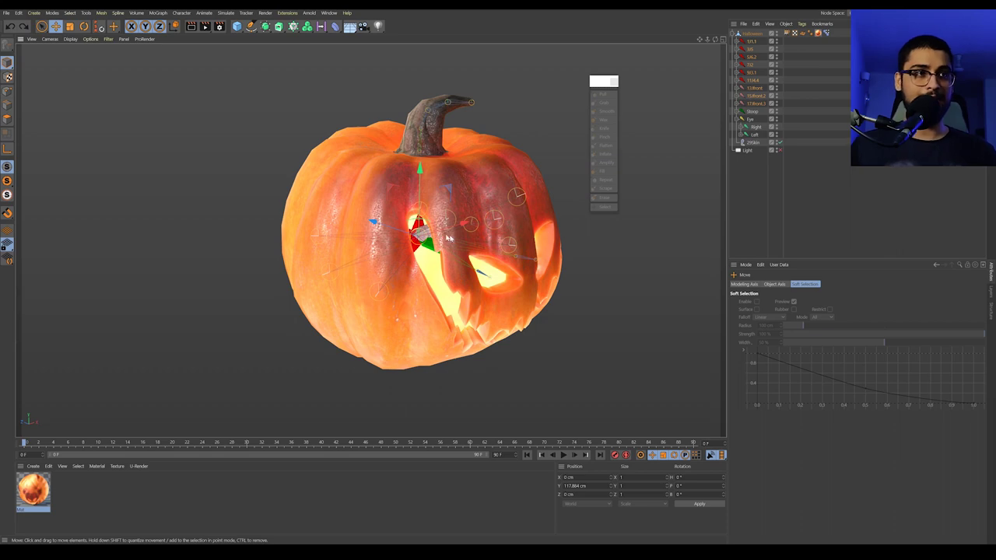
- Switch the viewport to Gouraud Shading (Lines) and try deforming the pumpkin's body with the selected joints again
key(n)
key(b)
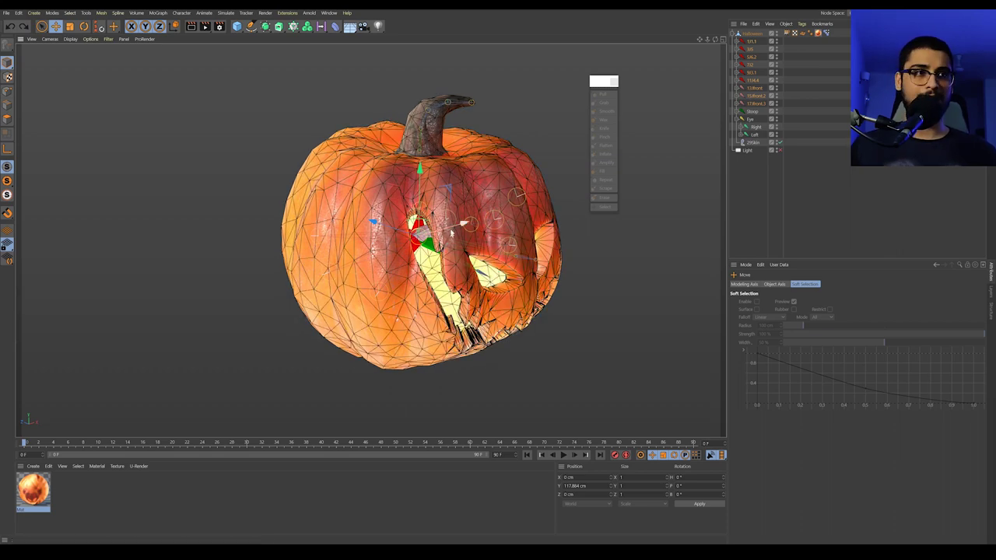
mouse_move(465, 223)
mouse_down()
mouse_move(514, 224)
mouse_move(519, 172)
mouse_move(447, 128)
mouse_move(509, 239)
mouse_move(467, 224)
mouse_up()
key(ctrl+z)
key(r)
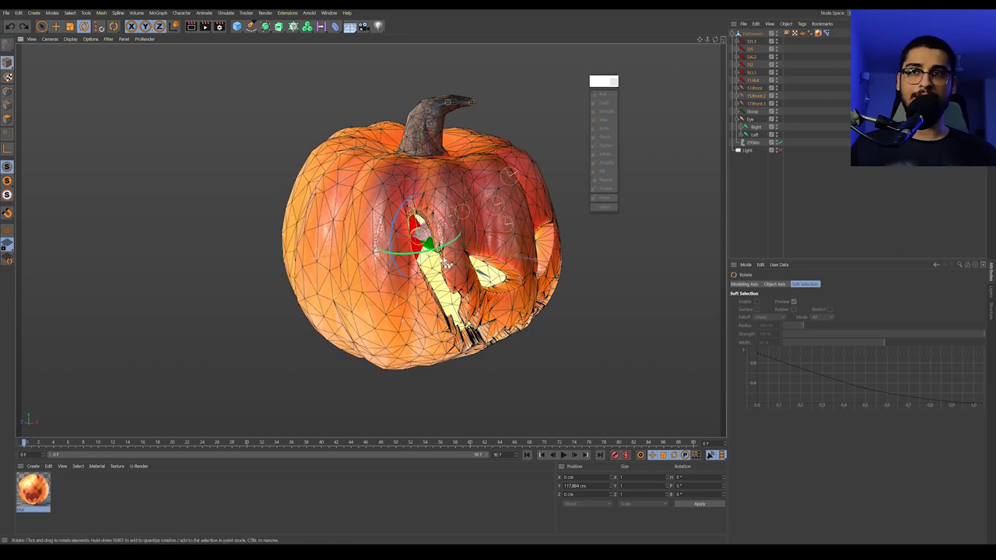
- Select the Halloween mesh together with its first joint and locate the character Bind command without running it
click(748, 103)
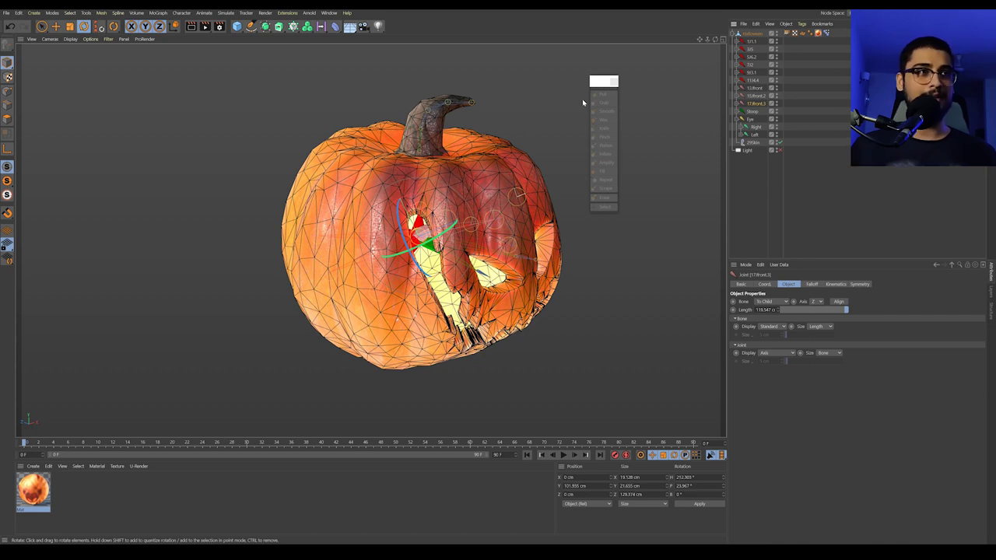
click(205, 13)
mouse_move(183, 17)
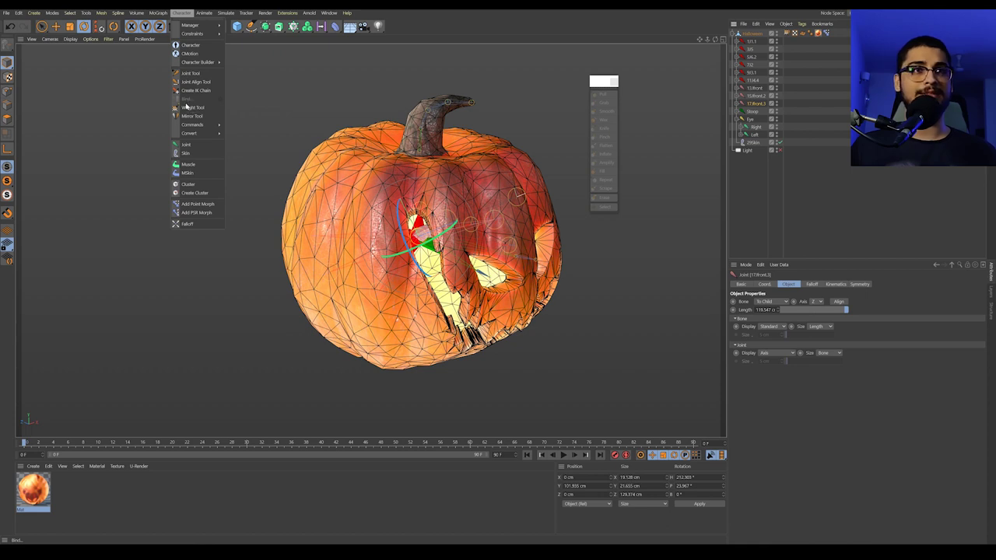
click(754, 72)
click(755, 41)
ctrl+click(755, 34)
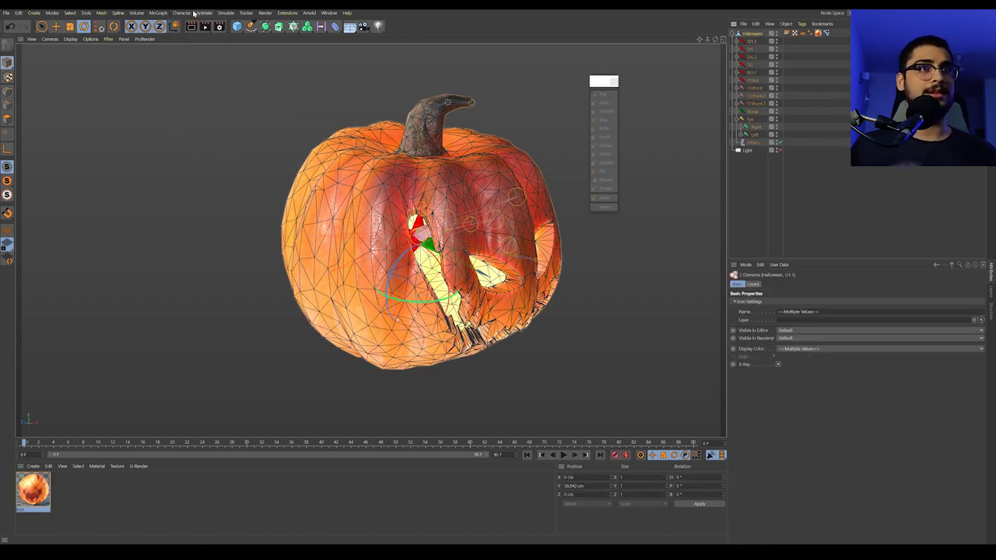
click(183, 13)
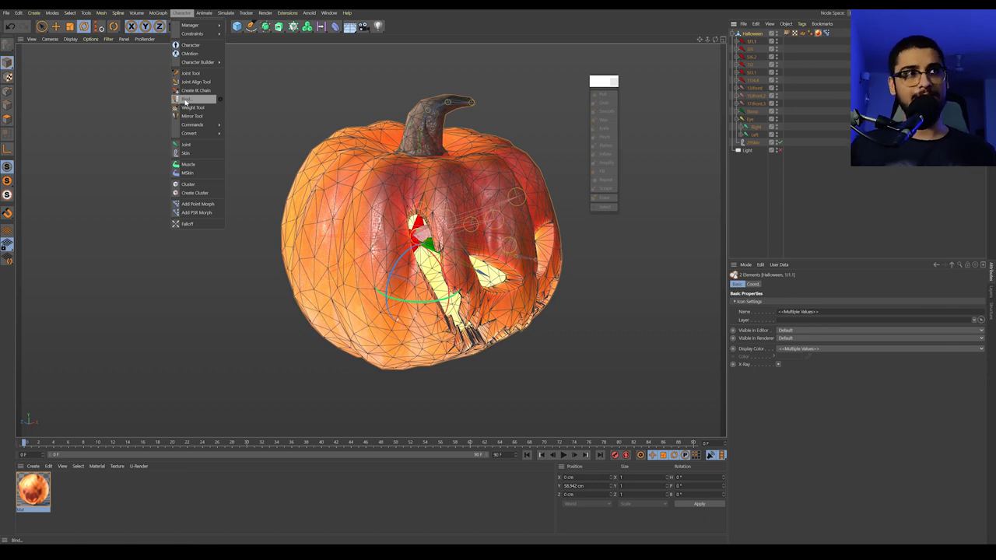
click(833, 158)
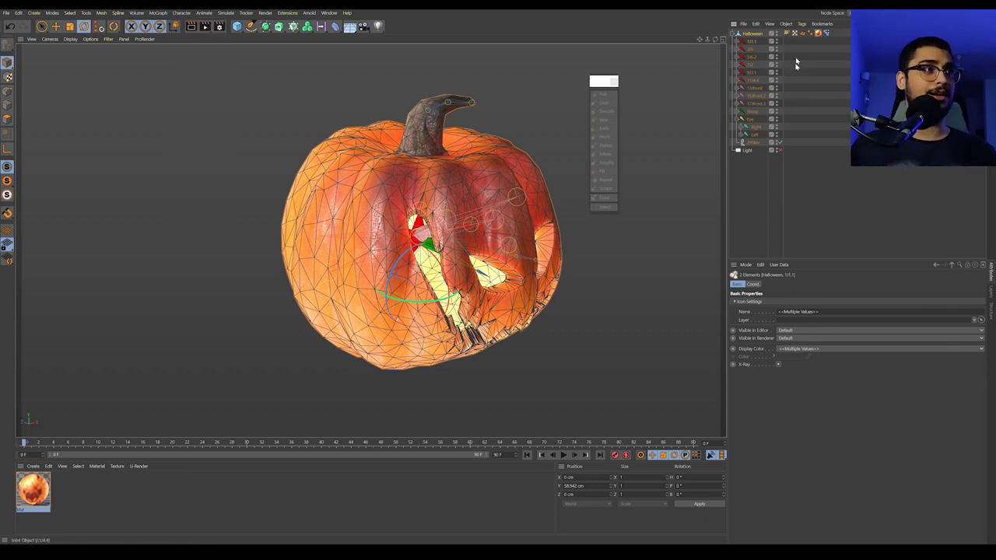
- Open the Weight Manager for the Halloween mesh, move its window off the pumpkin, and show its Options
click(751, 33)
click(182, 14)
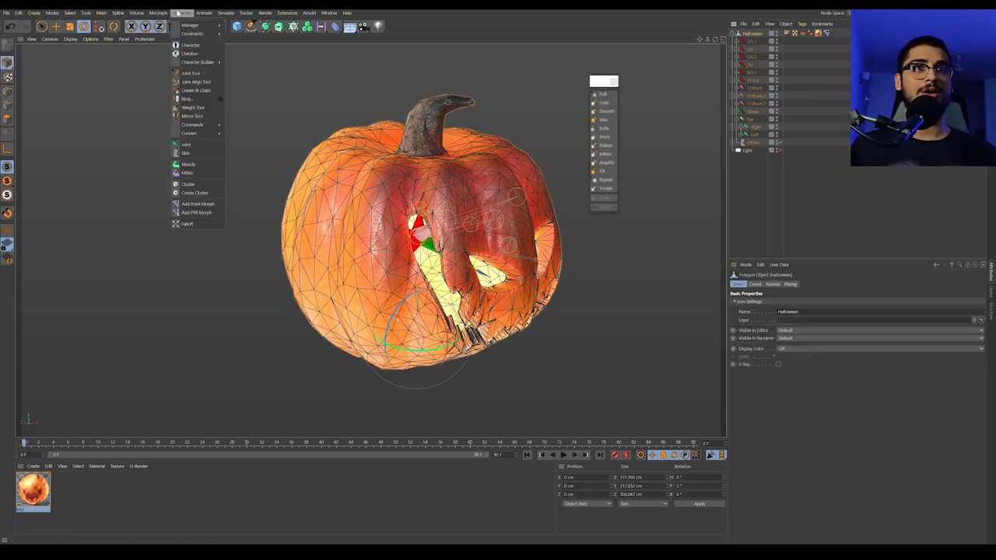
mouse_move(191, 25)
click(247, 25)
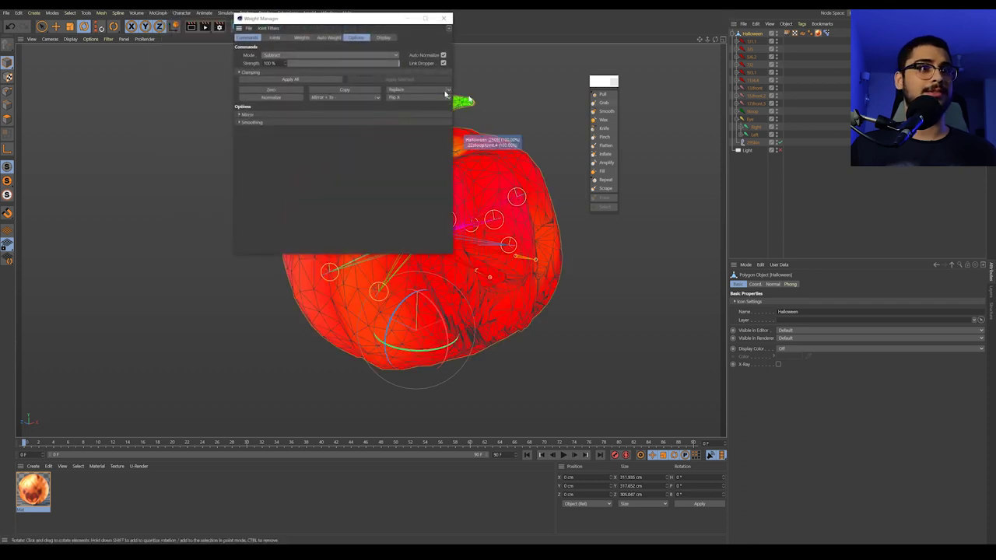
drag(352, 18, 158, 108)
click(184, 126)
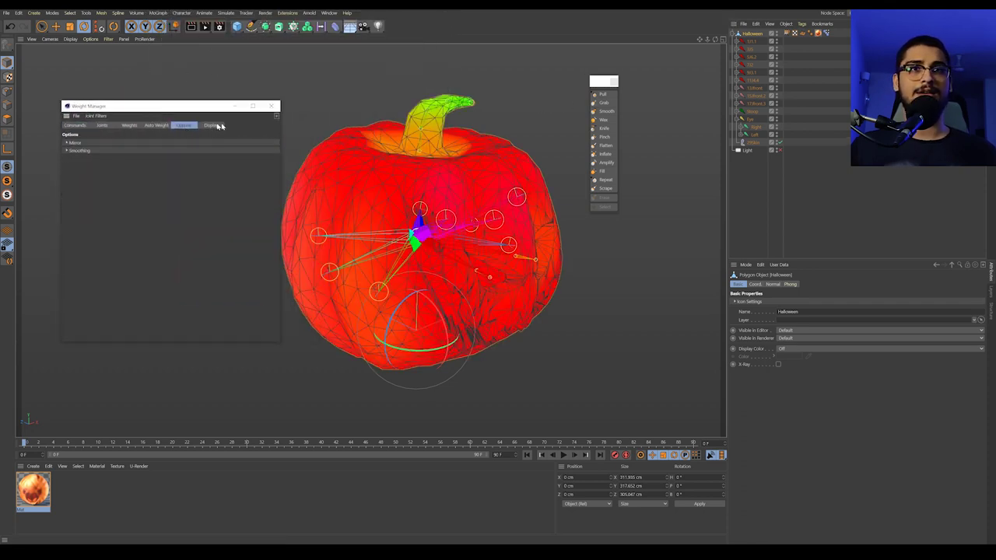
- Delete the Eye joint and select all joints from the first one to Stoop to examine their weights on the pumpkin
click(752, 120)
key(Delete)
click(757, 114)
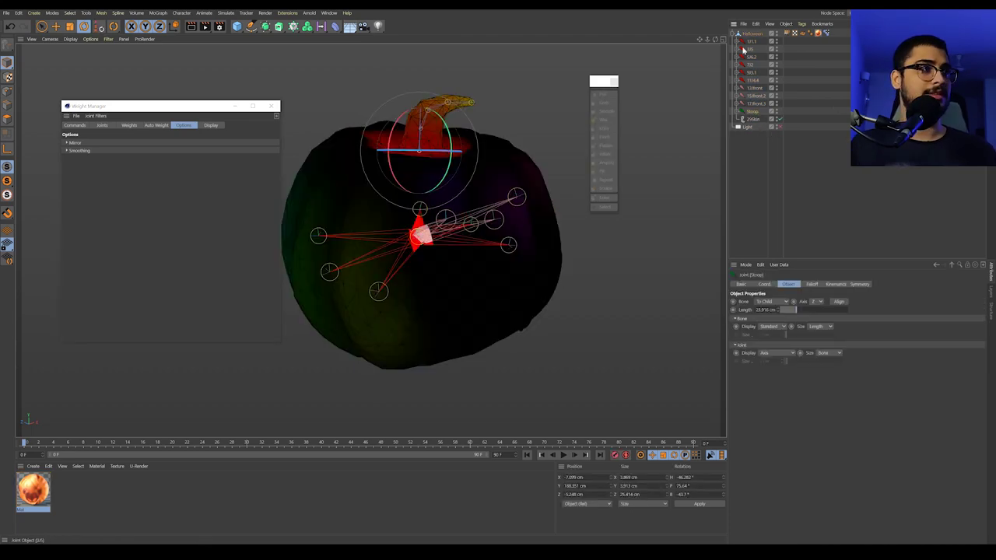
shift+click(750, 43)
alt+drag(371, 239, 529, 236)
alt+middle_drag(428, 266, 497, 250)
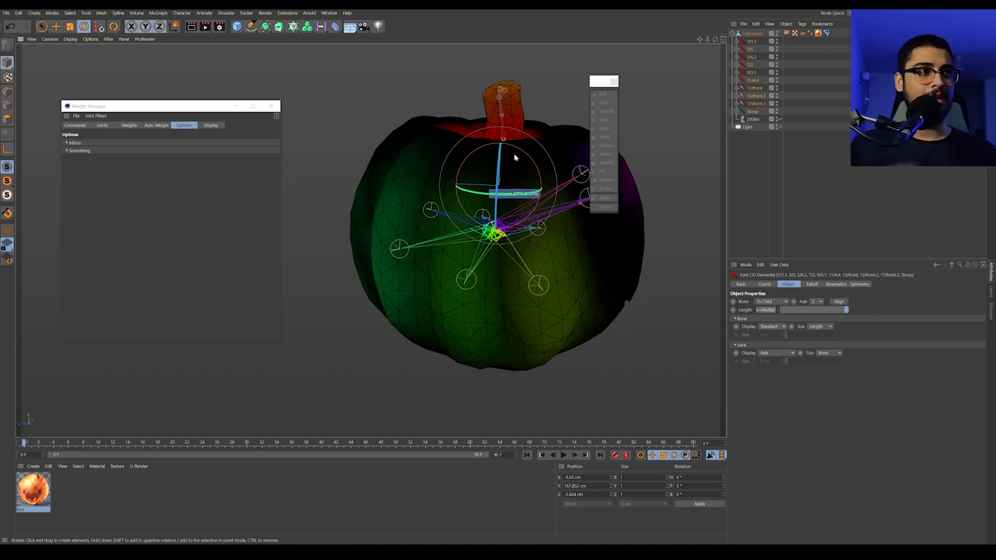
- Examine the joint weight colours on the pumpkin's stem, body and underside from several angles
alt+drag(510, 159, 551, 237)
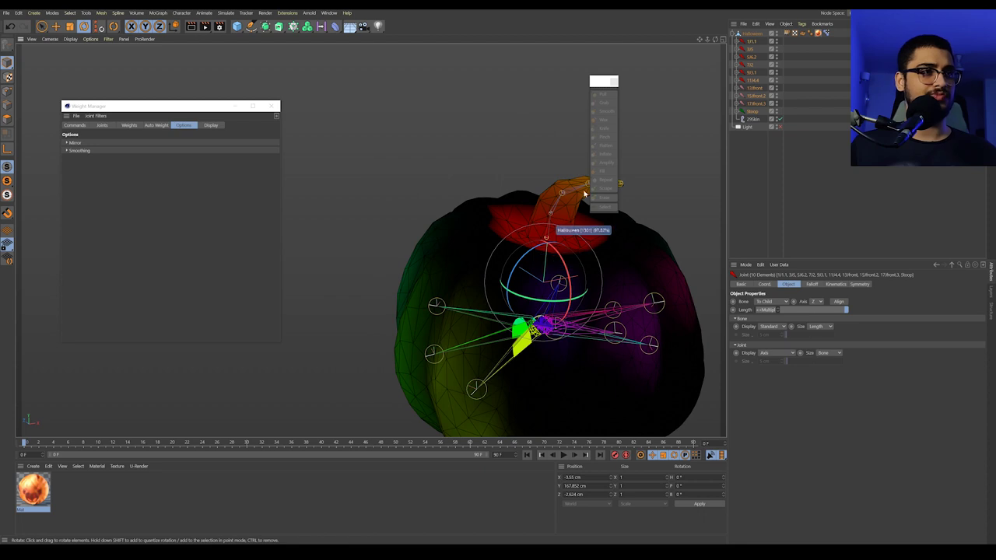
alt+middle_drag(584, 195, 491, 222)
scroll(484, 227, down, 3)
alt+drag(444, 282, 490, 261)
alt+middle_drag(490, 261, 508, 246)
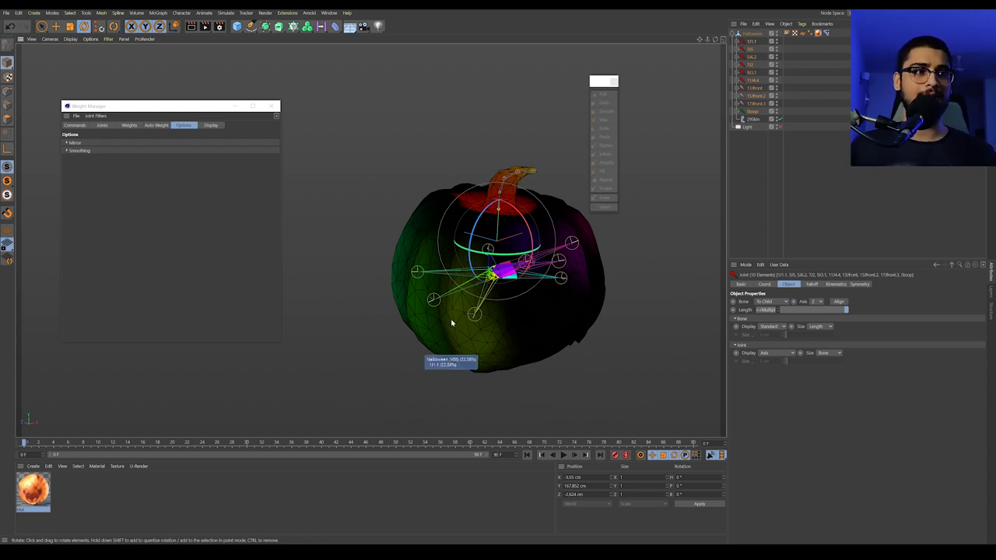
alt+drag(456, 318, 490, 342)
scroll(498, 341, up, 2)
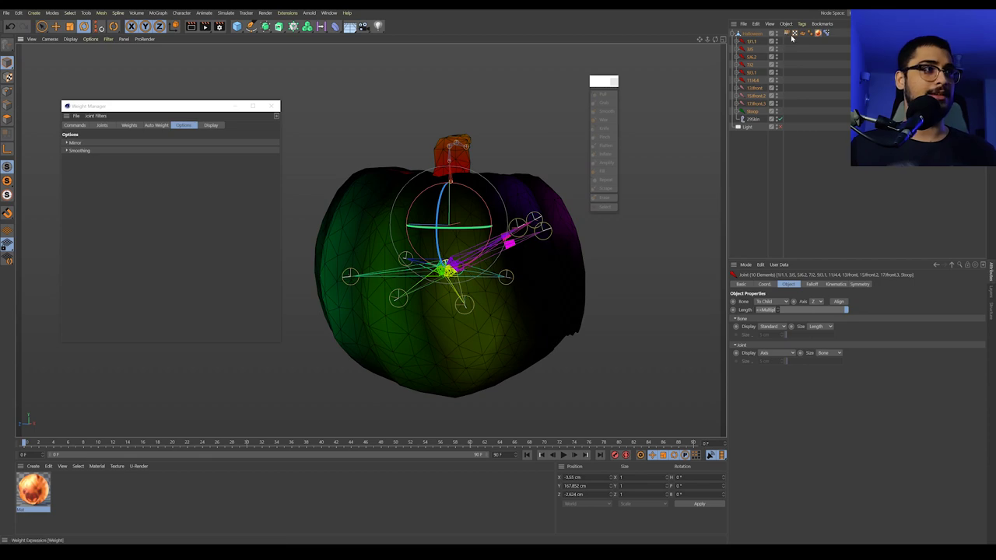
- Check the influence of individual joints such as 13Jfront, clear the selection, and close the Weight Manager
click(756, 34)
click(751, 56)
click(753, 88)
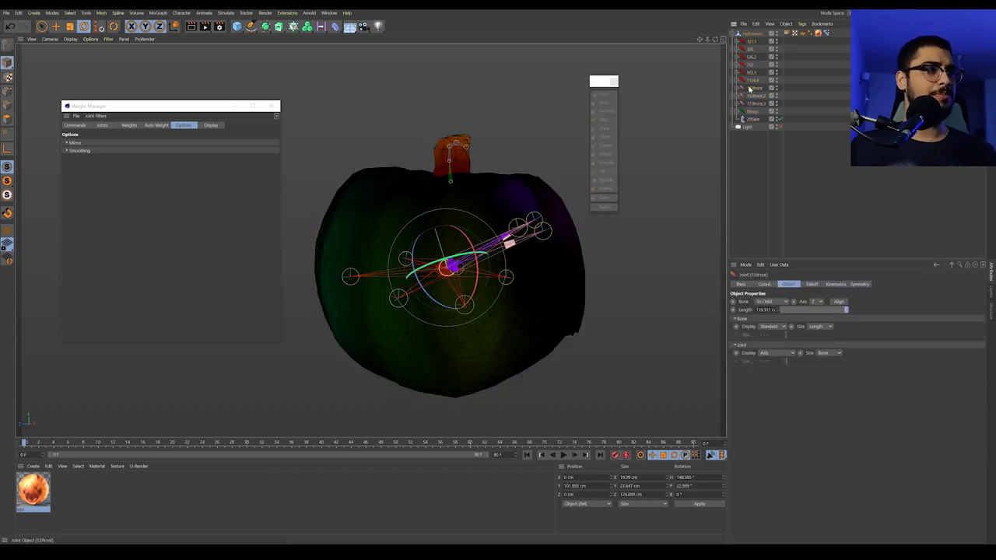
alt+drag(480, 272, 513, 267)
click(834, 144)
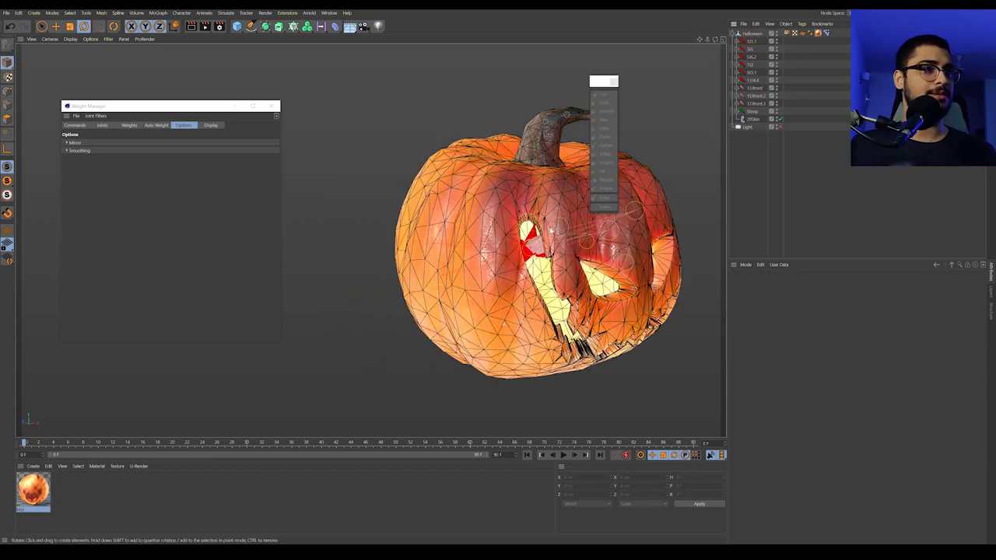
alt+drag(554, 232, 433, 265)
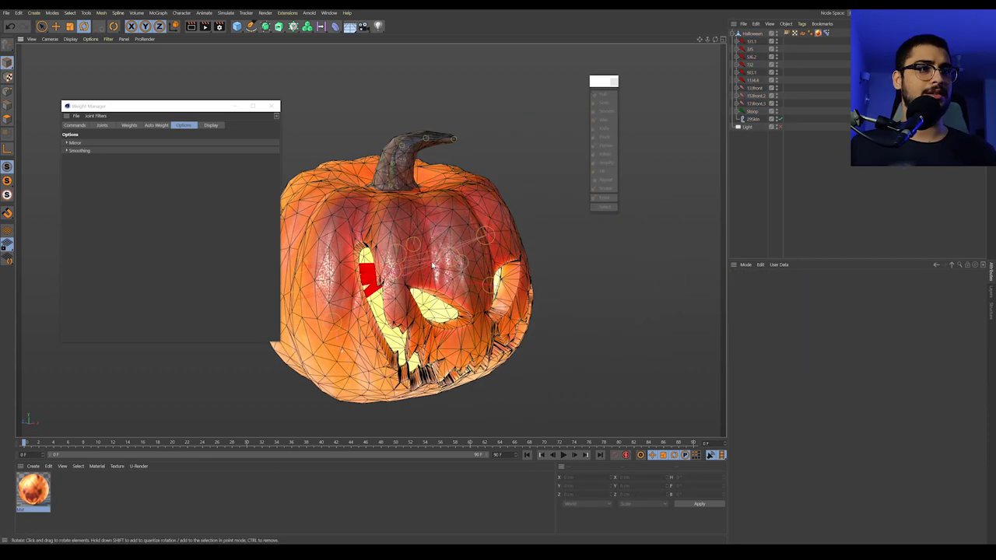
click(270, 106)
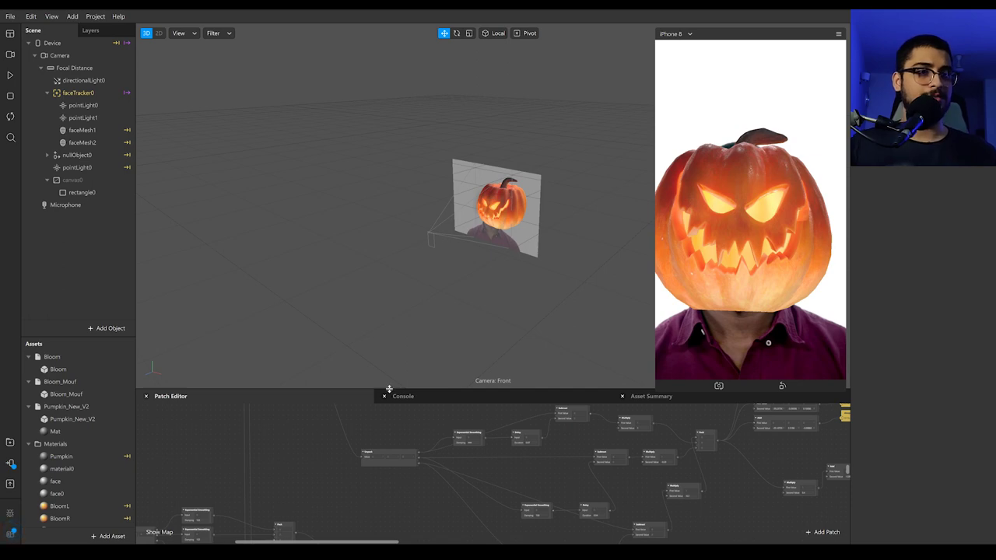
- In Spark AR Studio, enlarge the Patch Editor and shrink the iPhone 8 preview to view the whole patch graph
drag(389, 388, 402, 178)
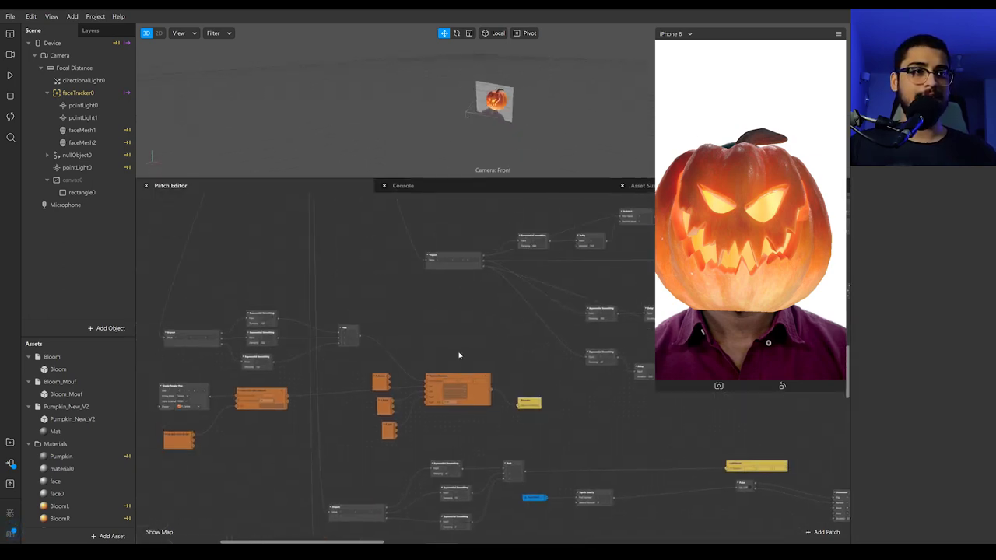
scroll(443, 337, down, 1)
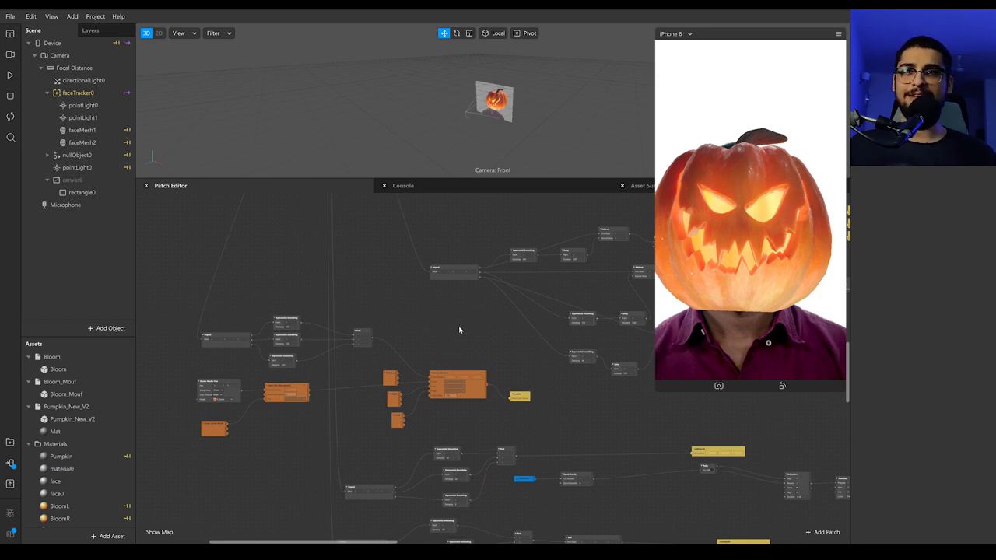
scroll(459, 330, down, 6)
middle_drag(569, 302, 406, 411)
drag(656, 389, 699, 311)
scroll(596, 273, down, 5)
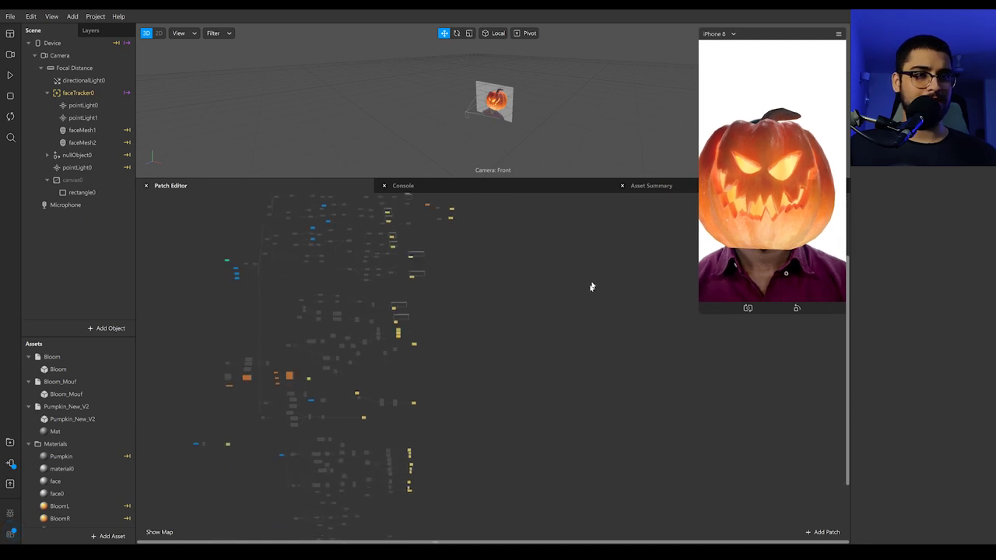
scroll(615, 326, up, 5)
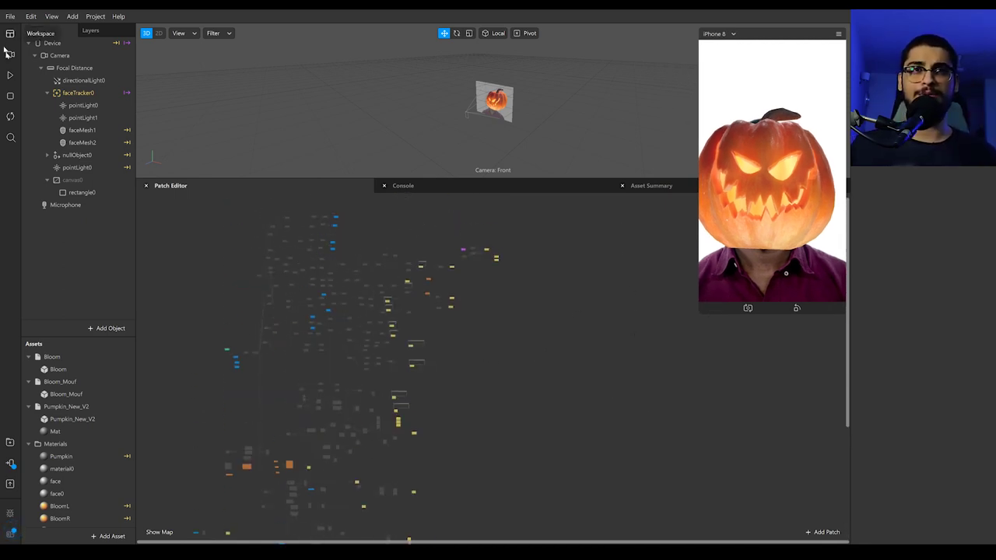
- Expand nullObject0, collapse faceTracker0, and inspect the skeleton's joints and the Halloween pumpkin mesh's blend shapes
click(51, 157)
click(46, 156)
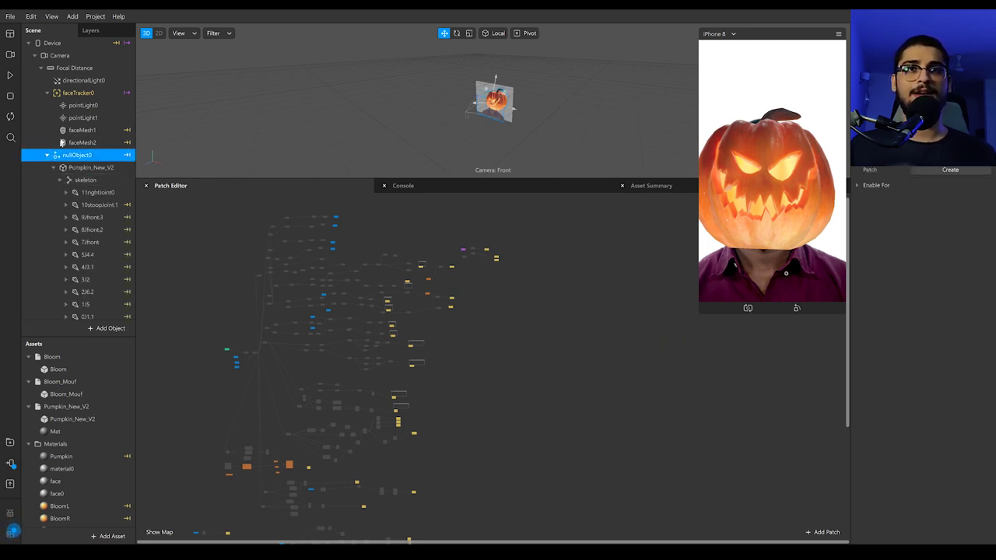
click(48, 92)
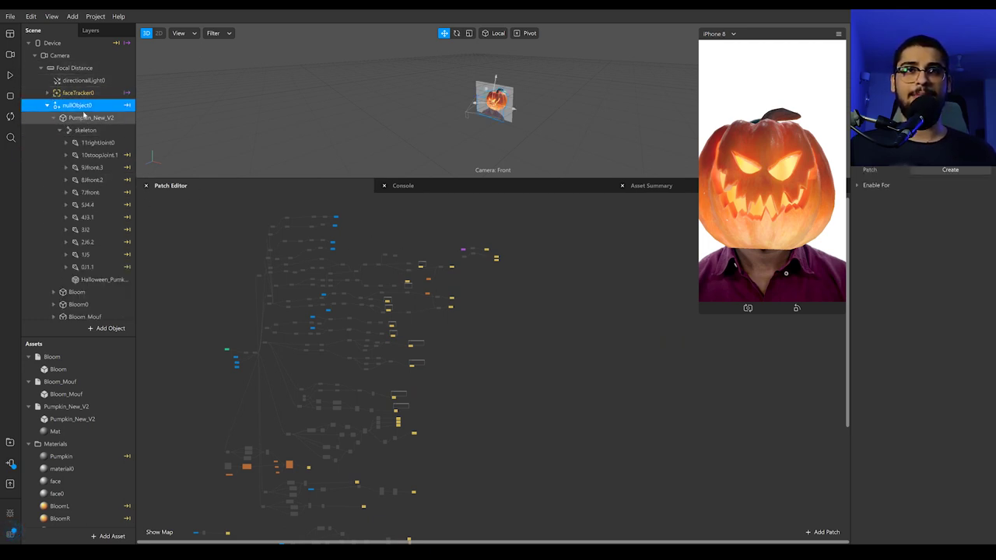
click(93, 142)
shift+click(88, 267)
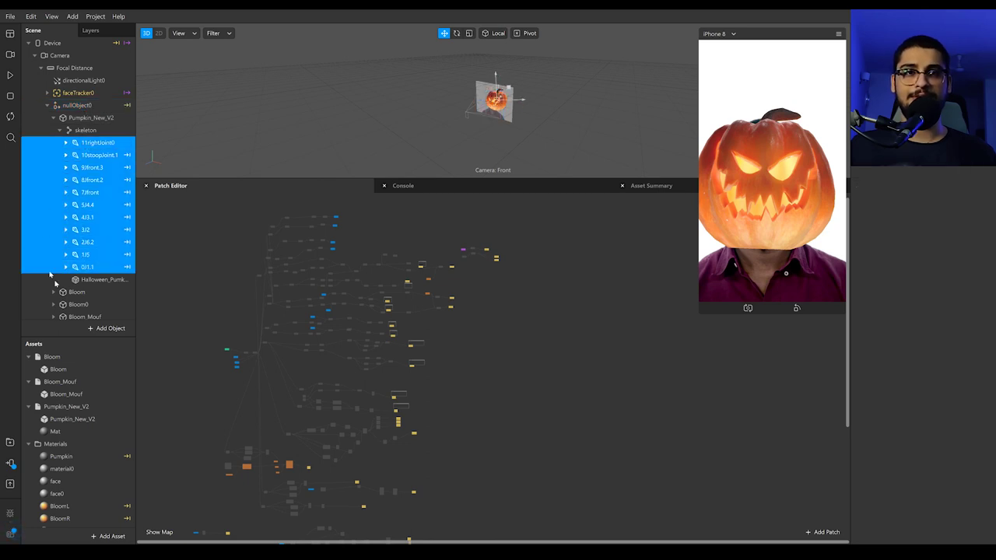
click(90, 280)
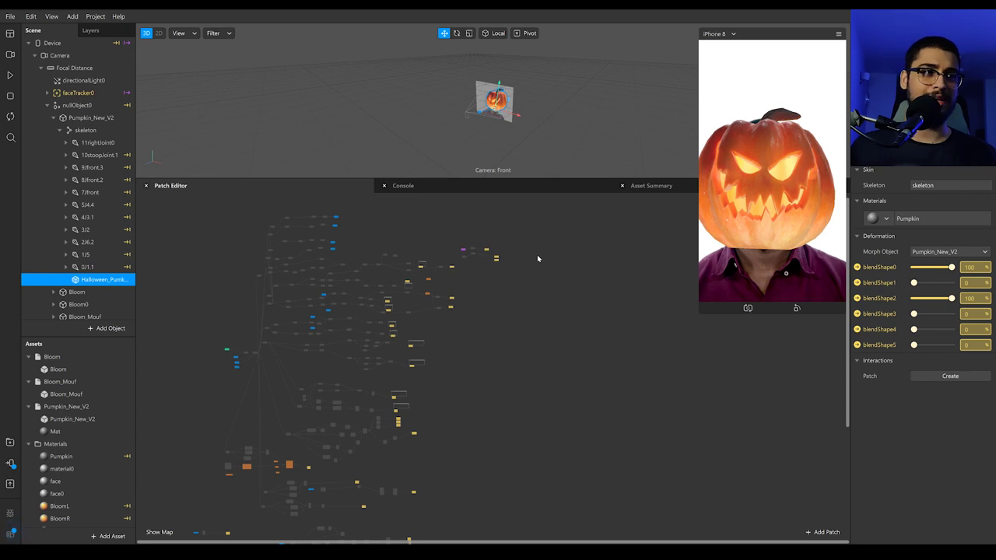
- Locate the face tracking patches in the graph and select the Eyeball patch
scroll(259, 355, up, 1)
scroll(267, 359, up, 6)
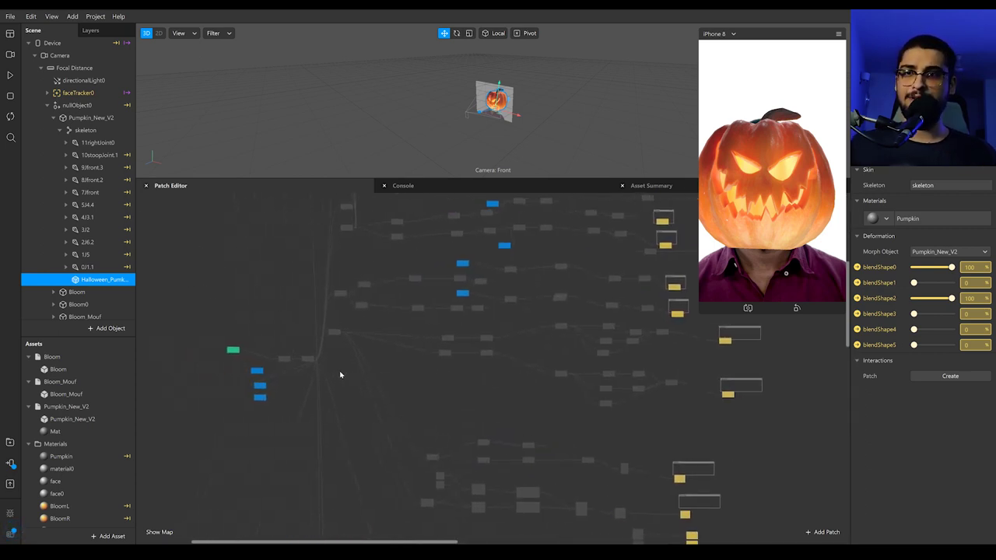
scroll(327, 362, up, 2)
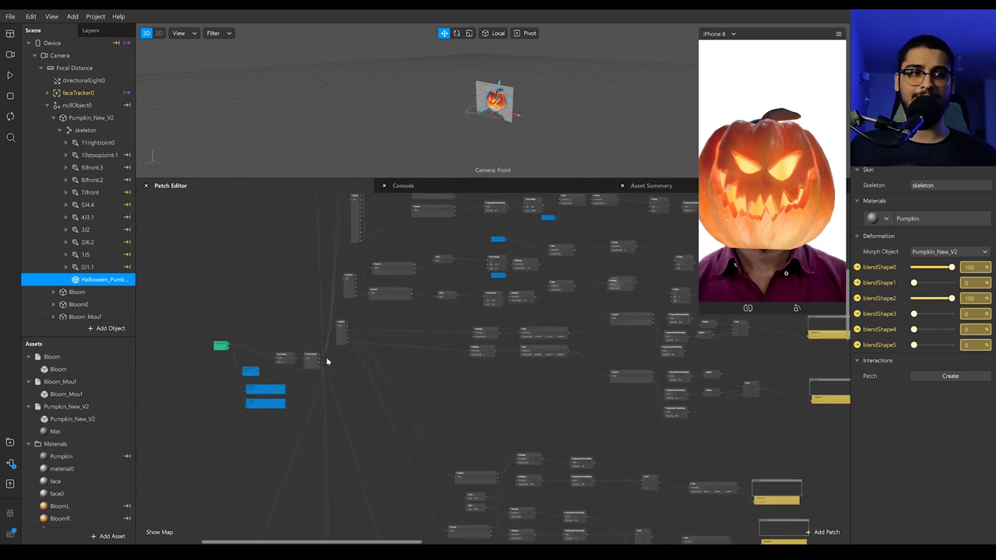
scroll(338, 357, up, 3)
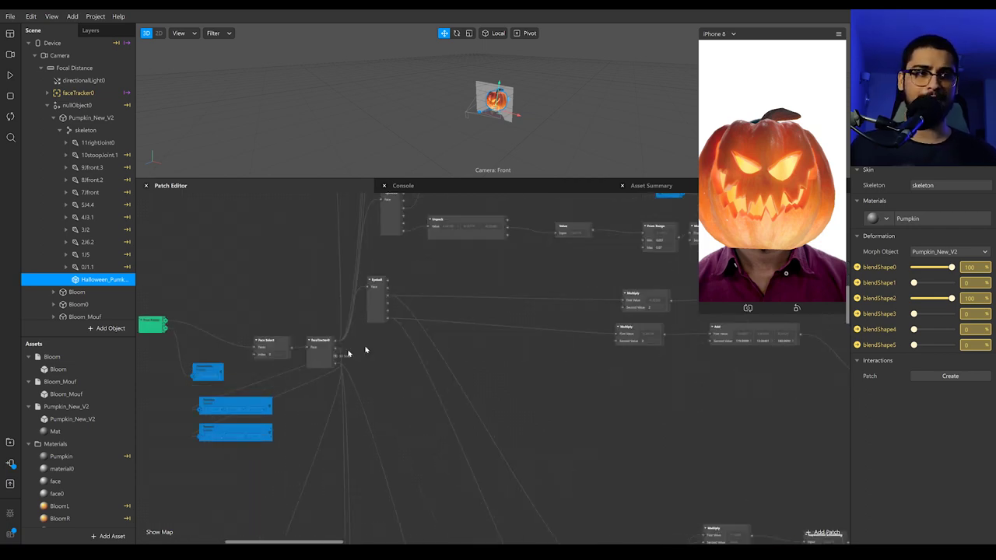
scroll(383, 347, up, 2)
click(429, 365)
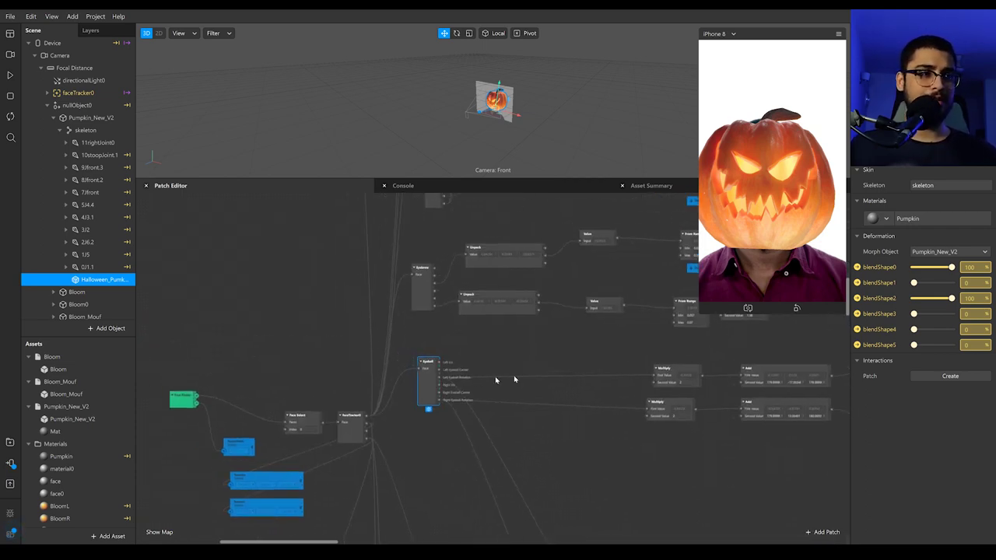
- Inspect the Eyebrow, Eyelid and Chin patches, selecting them to show their outputs
scroll(542, 375, down, 4)
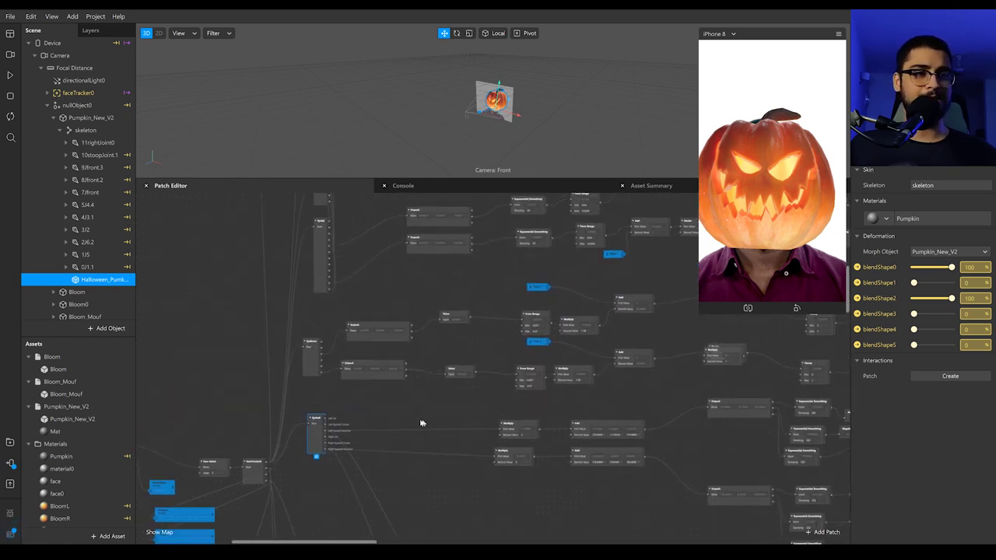
middle_drag(413, 395, 523, 339)
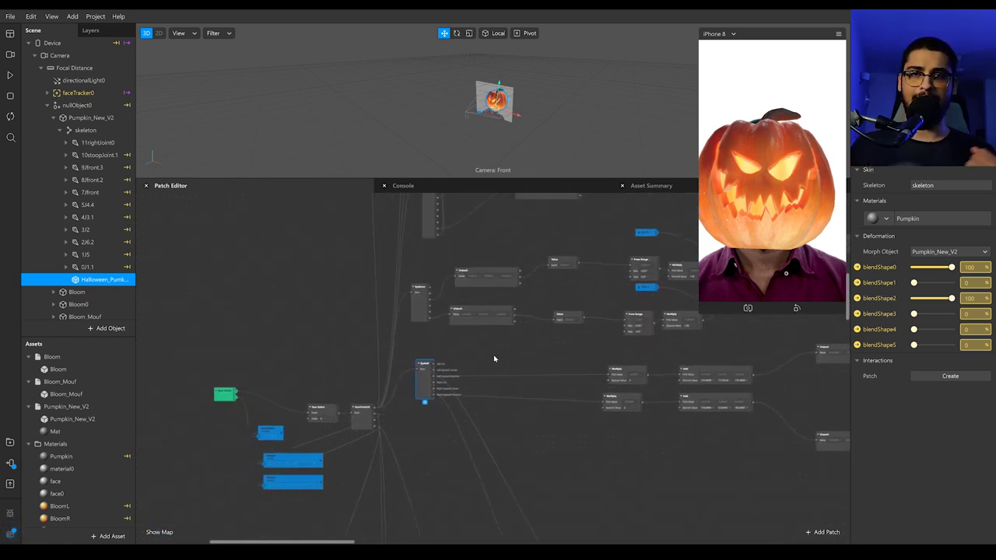
scroll(414, 343, up, 1)
click(424, 302)
middle_drag(443, 248, 439, 504)
click(430, 427)
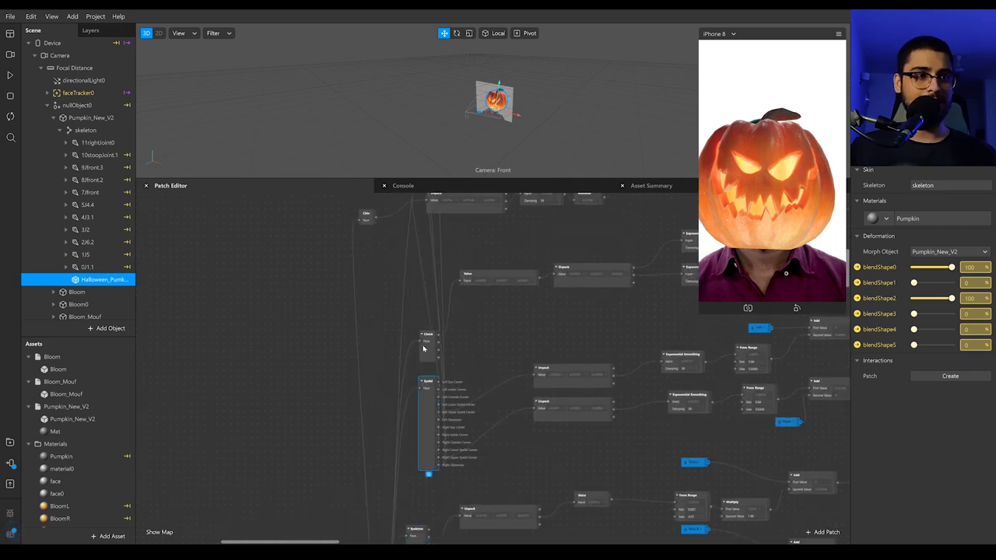
click(366, 215)
scroll(463, 378, up, 5)
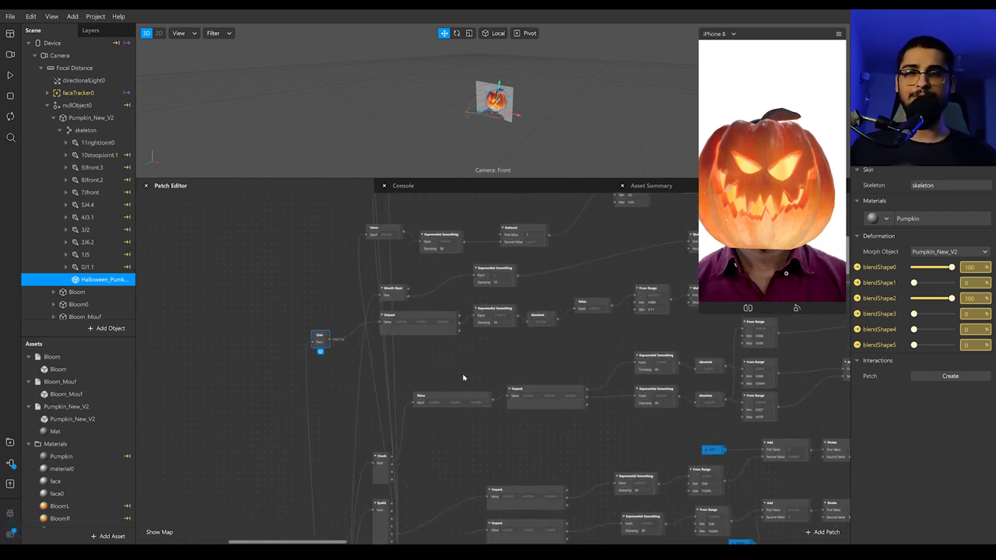
- Select the faceTracker0 patch and examine how it feeds the Eyebrow, Eyeball and Eyelid patch chains
scroll(452, 354, down, 5)
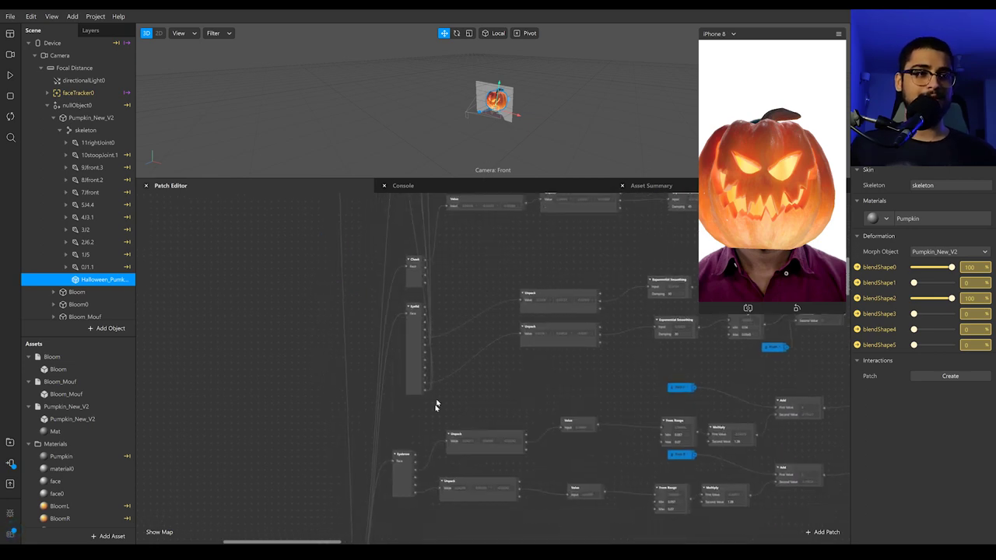
scroll(531, 252, up, 4)
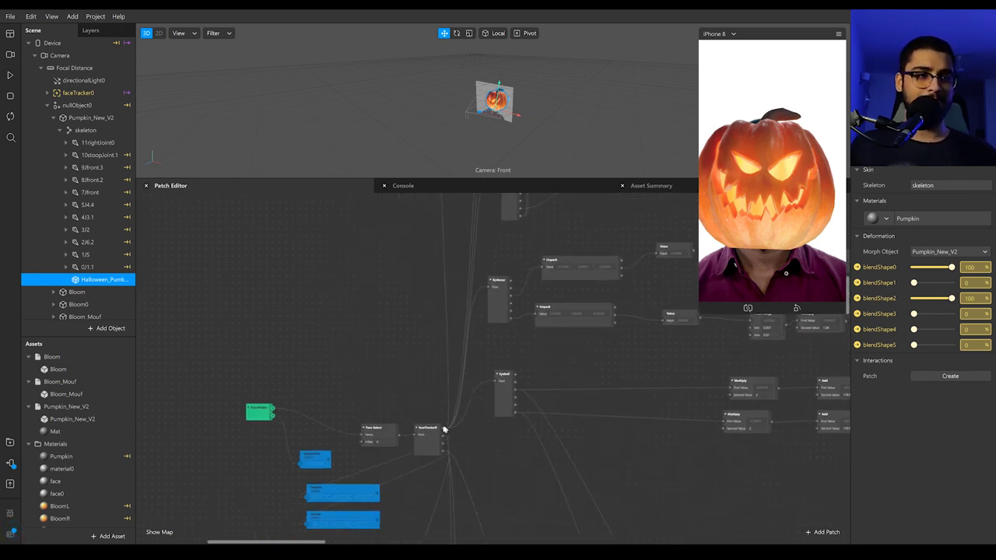
click(437, 430)
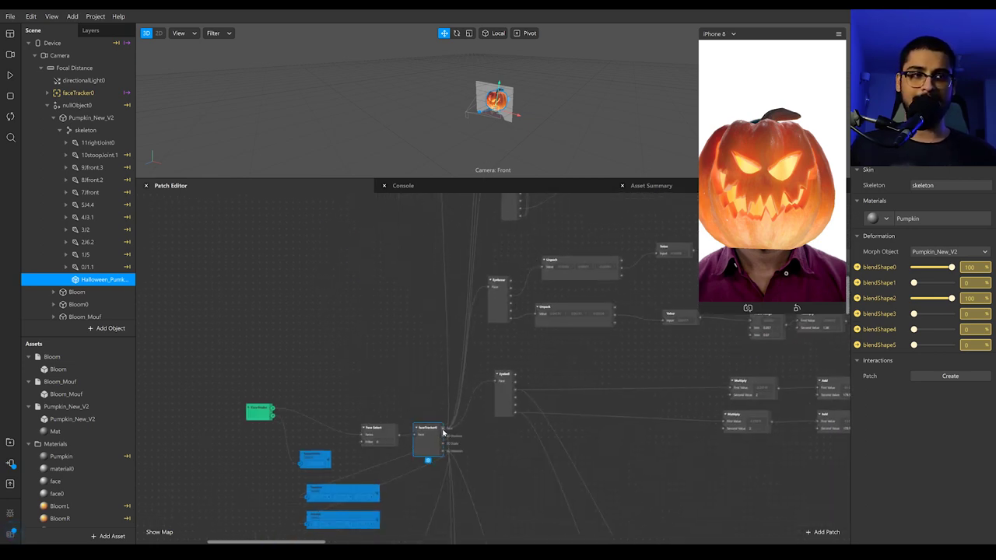
scroll(451, 434, right, 6)
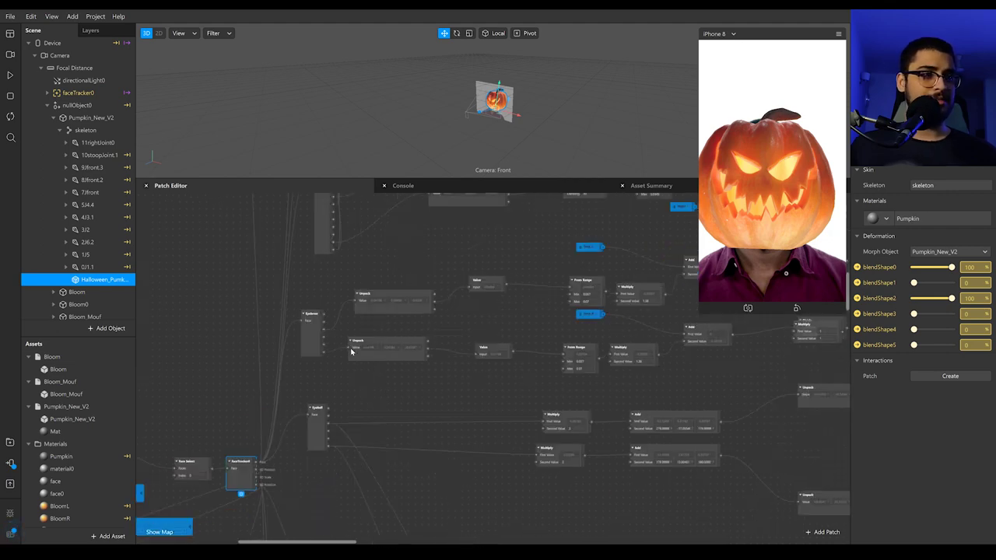
scroll(574, 452, right, 2)
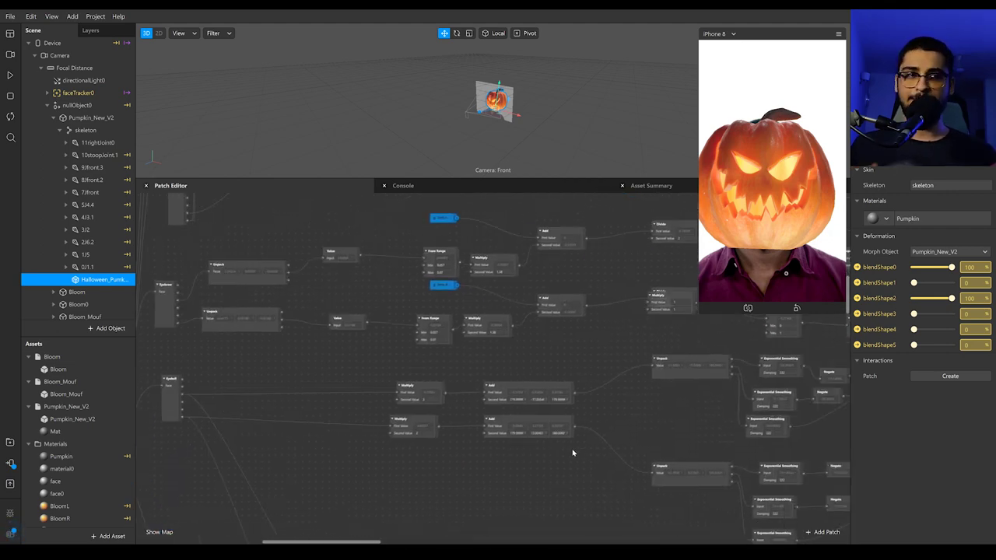
middle_drag(407, 378, 601, 414)
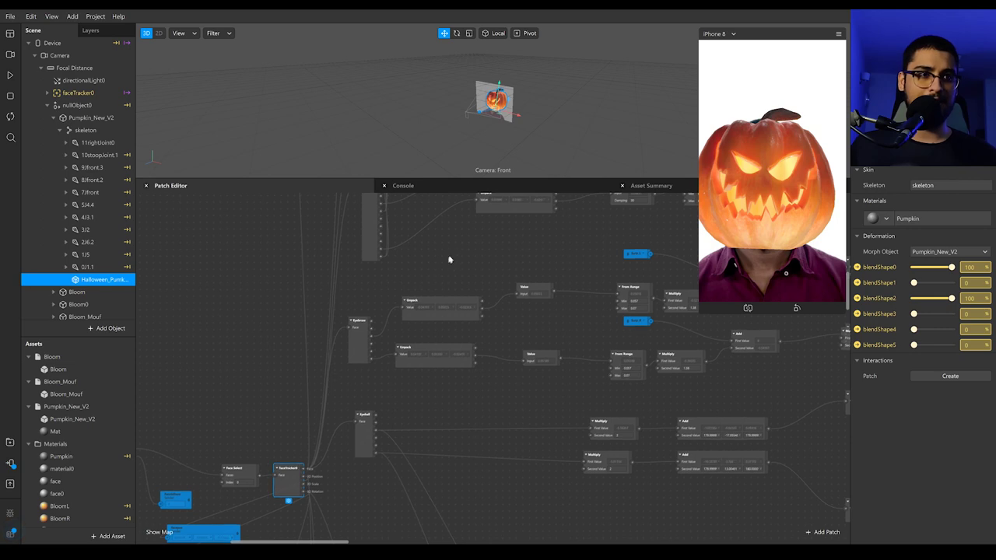
middle_drag(449, 255, 444, 310)
scroll(426, 533, up, 4)
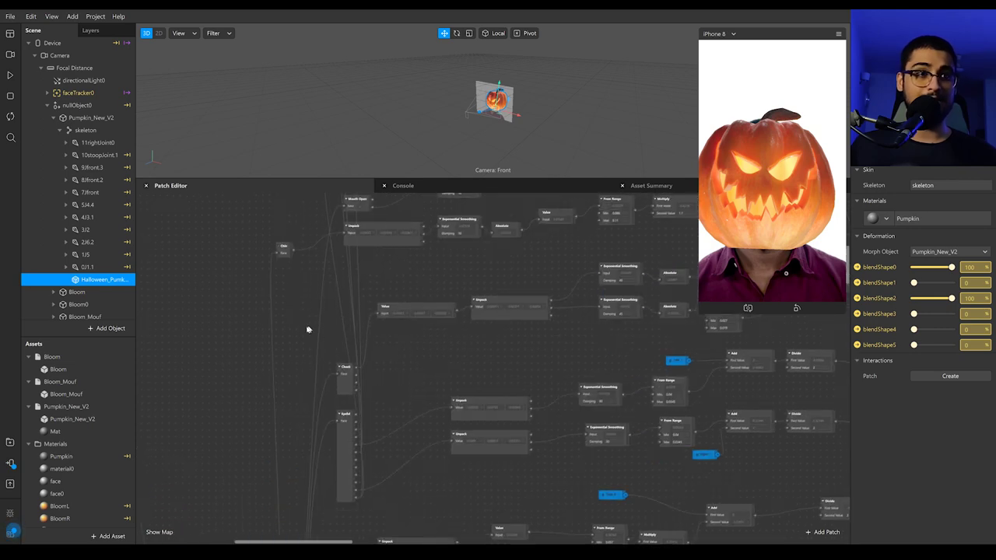
- Inspect the Chin patch and move the Mouth Open patch farther away from its Exponential Smoothing patch
click(282, 255)
scroll(352, 281, up, 3)
scroll(352, 281, right, 2)
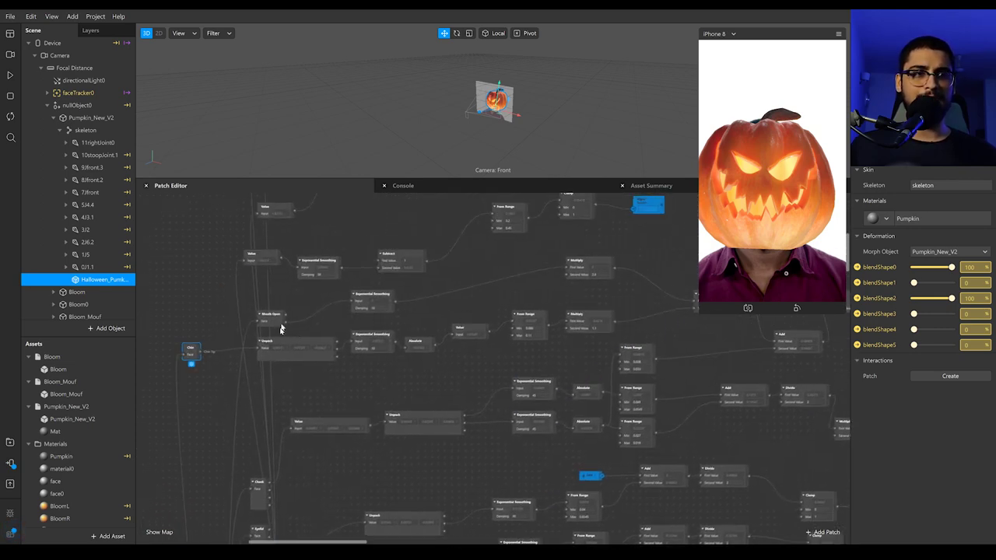
drag(278, 318, 231, 316)
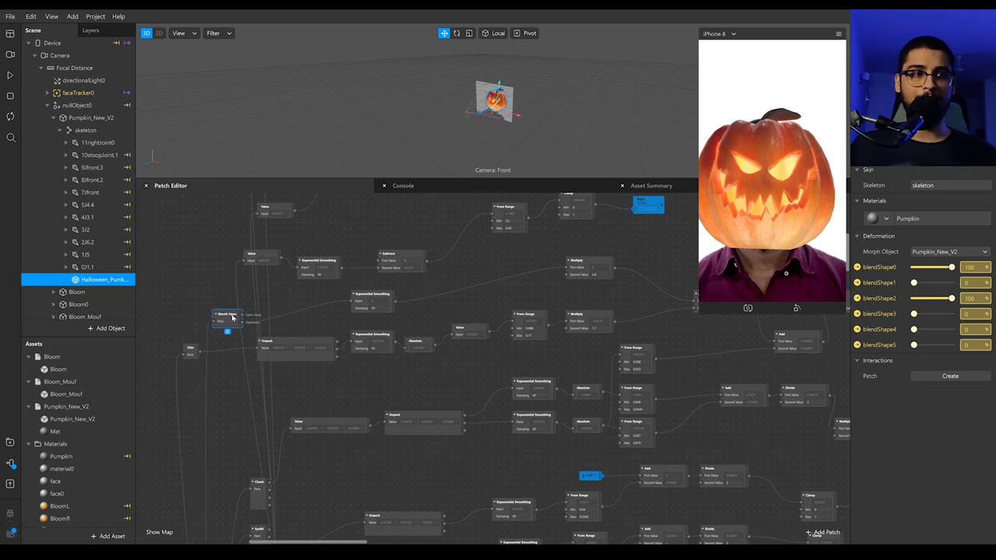
scroll(314, 338, right, 4)
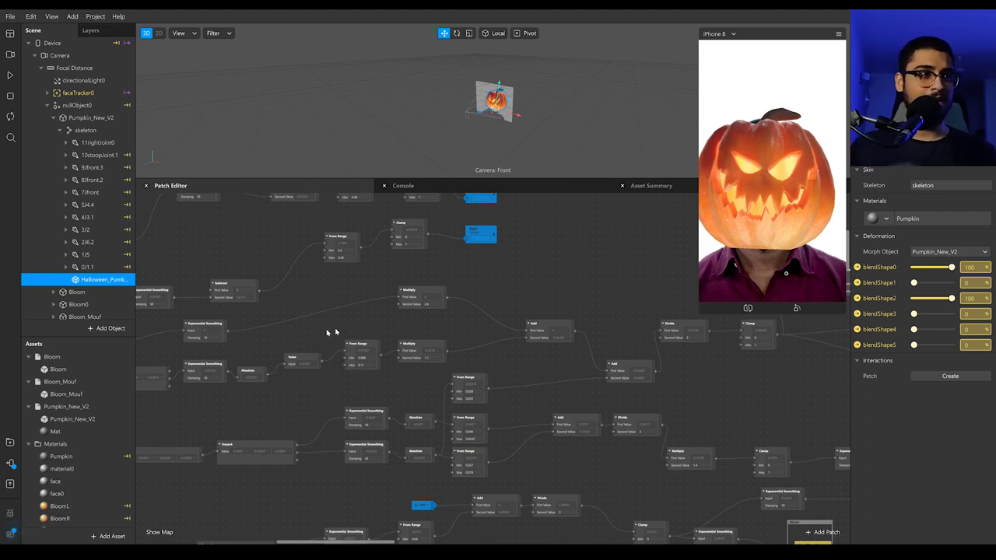
- Follow the mouth patch chain to its blend shape output patch and move that patch slightly upward
middle_drag(433, 288, 188, 297)
middle_drag(563, 396, 383, 410)
drag(590, 366, 597, 348)
scroll(413, 405, down, 3)
middle_drag(595, 381, 656, 376)
scroll(655, 376, left, 5)
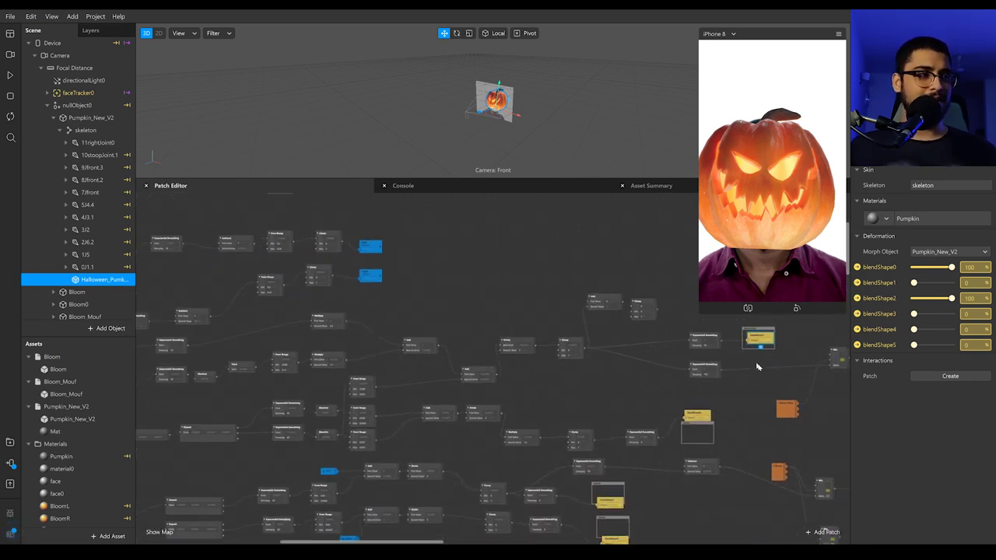
scroll(545, 389, left, 5)
scroll(545, 389, down, 2)
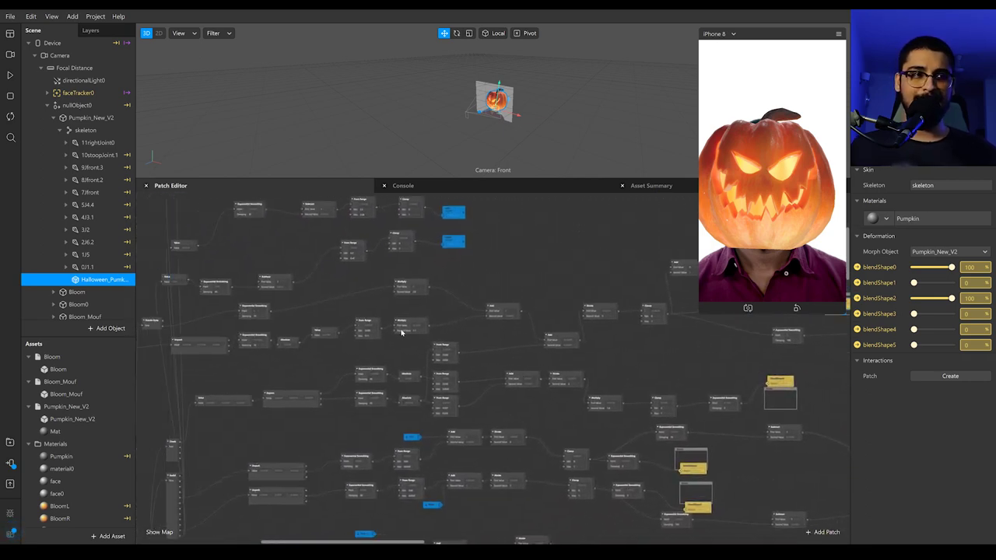
- In the lower of the paired Unpack chains, move the From Range patch closer to its Exponential Smoothing patch and inspect its Min and Max
ctrl+scroll(402, 332, down, 2)
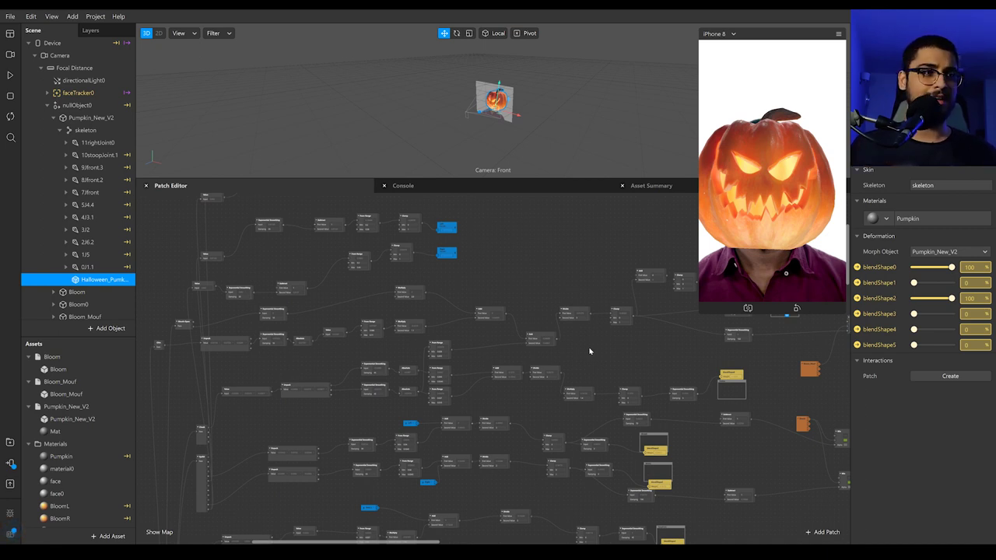
middle_drag(588, 349, 639, 193)
scroll(459, 310, up, 5)
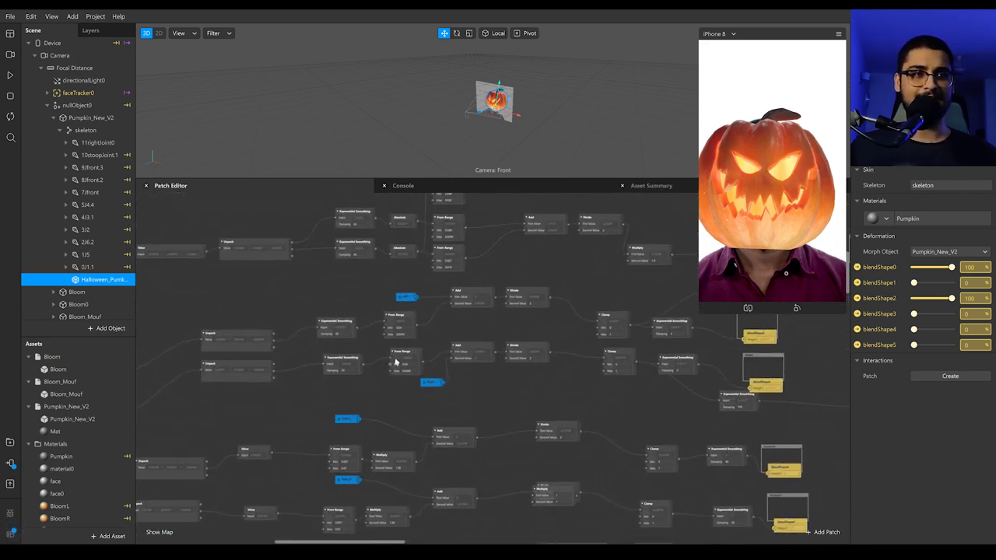
click(342, 360)
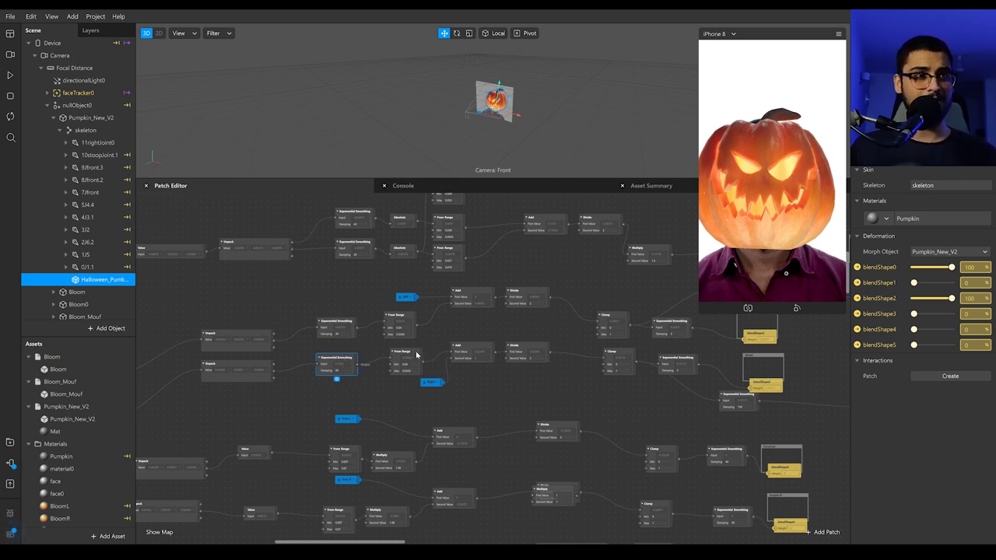
drag(416, 354, 404, 355)
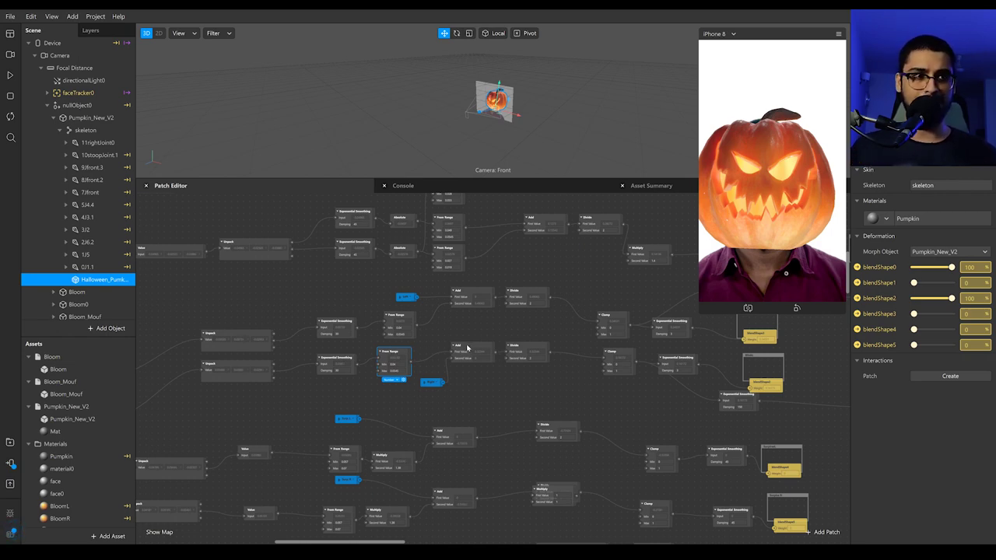
drag(403, 365, 361, 367)
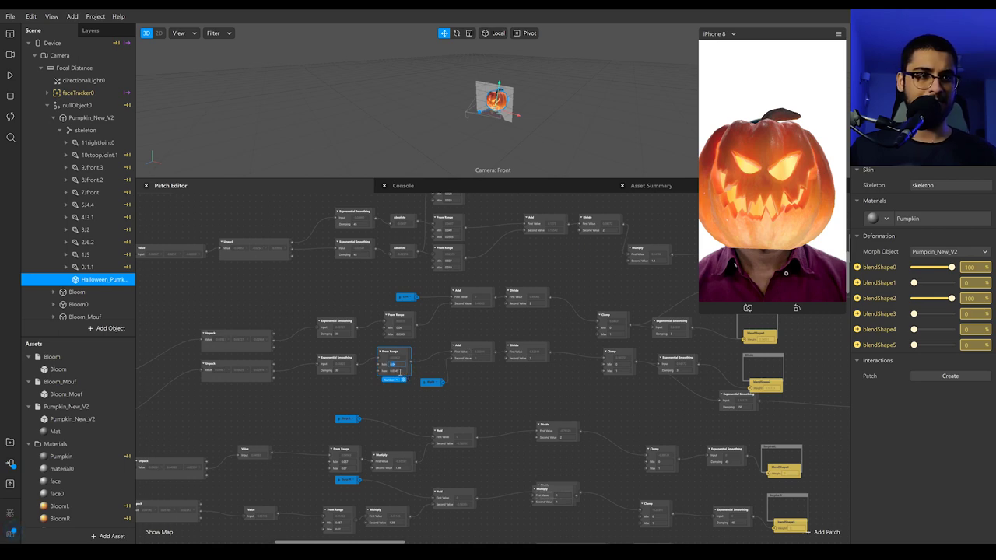
middle_drag(481, 391, 452, 400)
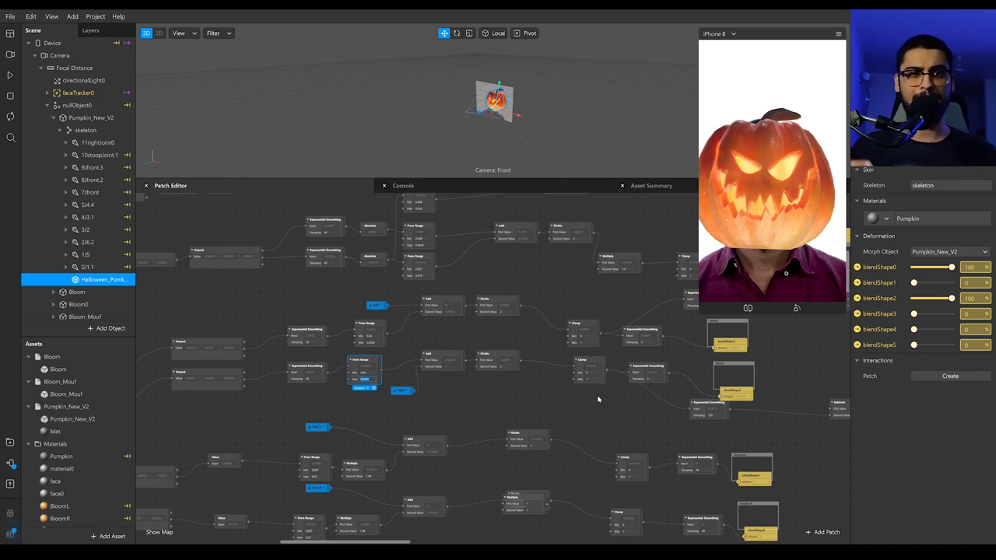
- Follow the eyeball patch chains to their position outputs and move the lower output patch up into its comment frame
middle_drag(592, 404, 510, 229)
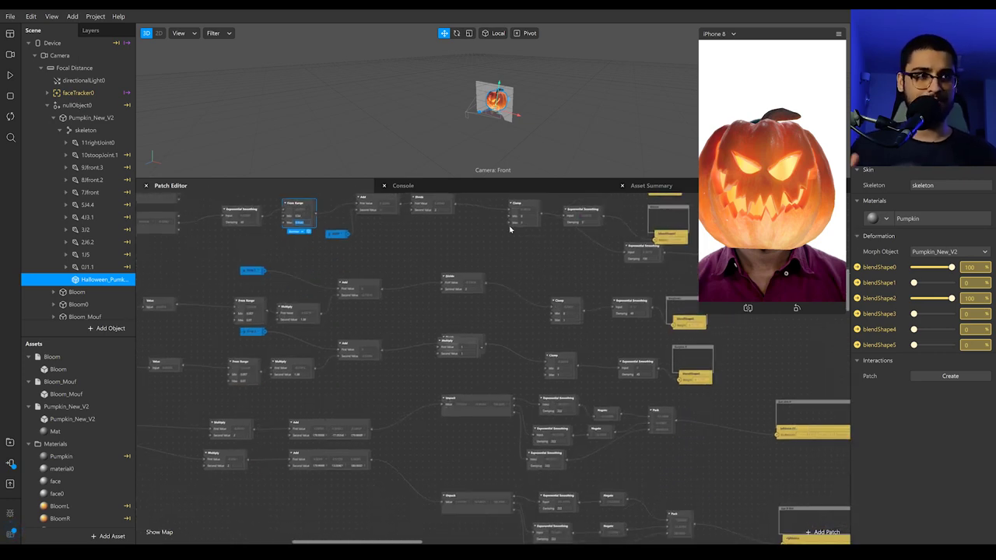
middle_drag(391, 388, 562, 301)
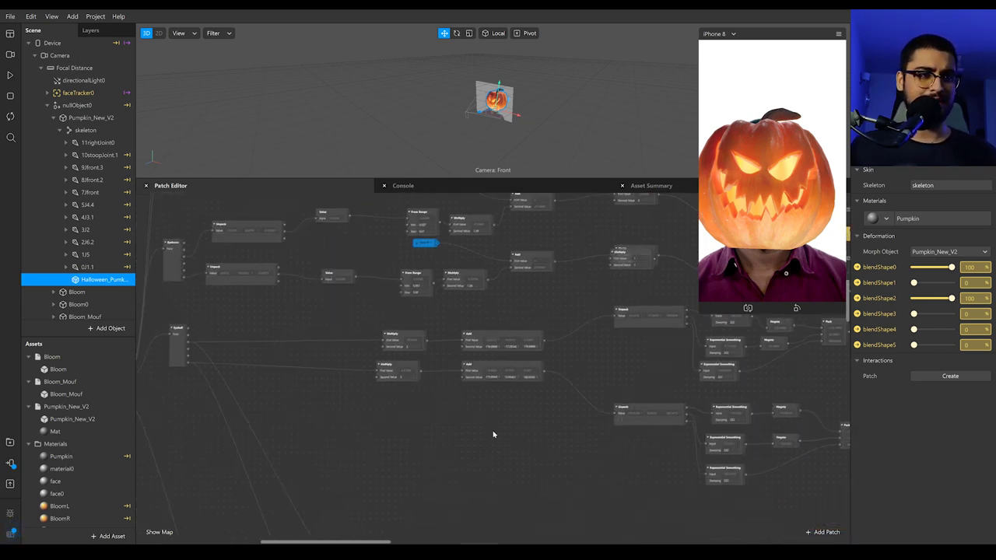
scroll(493, 431, down, 1)
scroll(466, 278, down, 1)
middle_drag(447, 454, 572, 211)
drag(596, 444, 283, 418)
drag(627, 388, 631, 366)
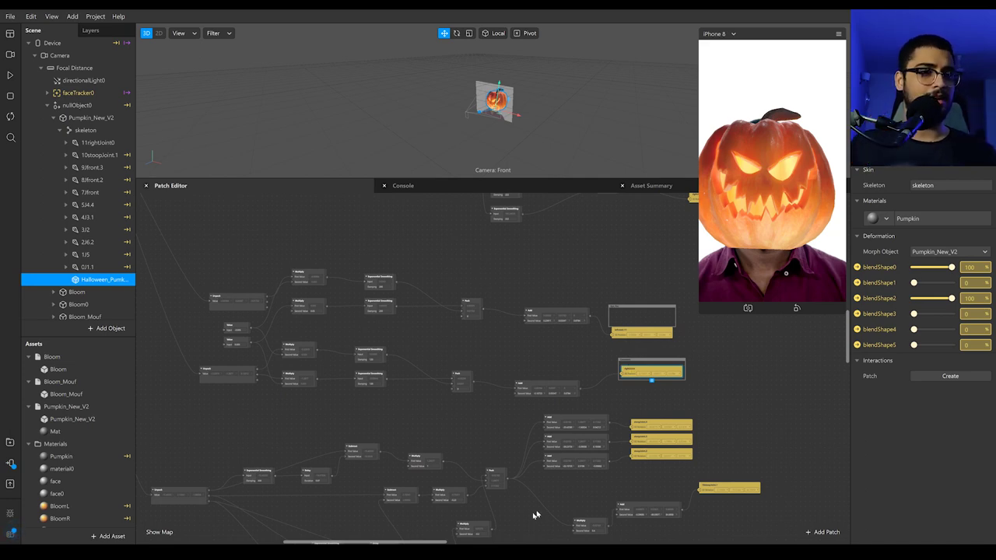
- Switch to Cinema 4D and undo the recent changes until the Eye joint with its Right and Left children is back in the hierarchy
key(alt+Tab)
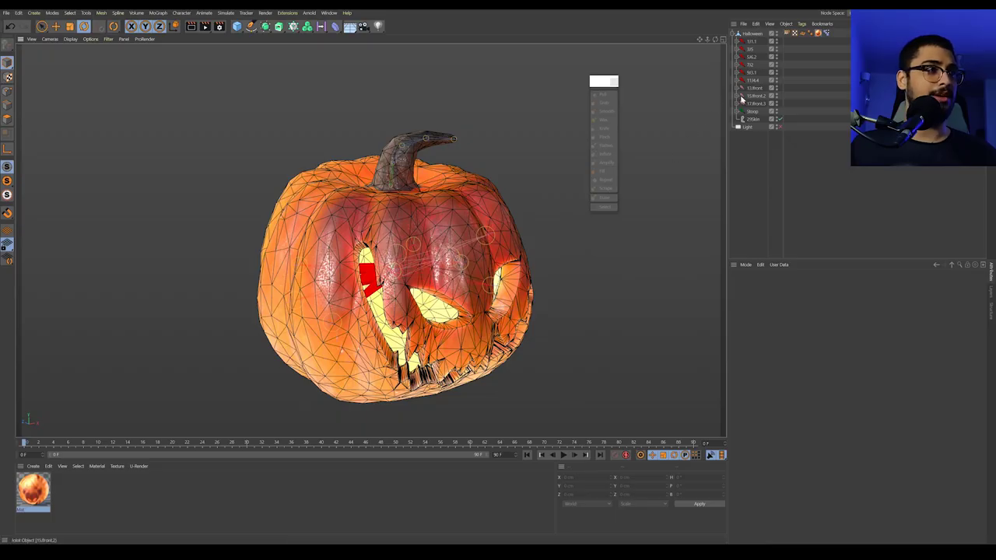
key(ctrl+z)
key(ctrl+z)
key(ctrl+z)
key(ctrl+z)
key(ctrl+z)
key(ctrl+z)
key(ctrl+z)
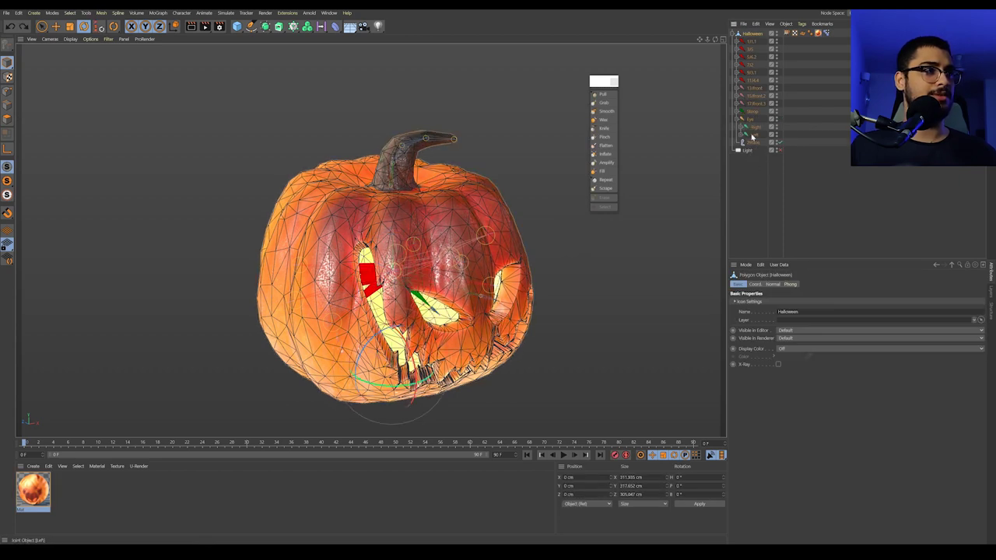
- Select the eye joints and try shifting them upward with the Move tool before switching back to Spark AR Studio
ctrl+click(753, 136)
key(e)
drag(459, 292, 465, 262)
key(alt+Tab)
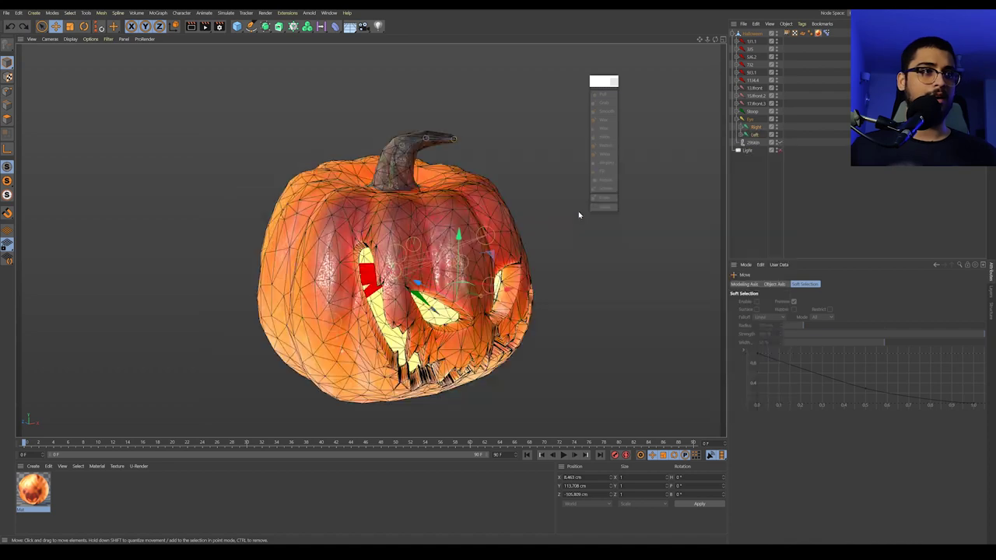
- Trace the eye patch chains to their outputs and place the upper position output patch inside its comment frame
middle_drag(411, 413, 646, 400)
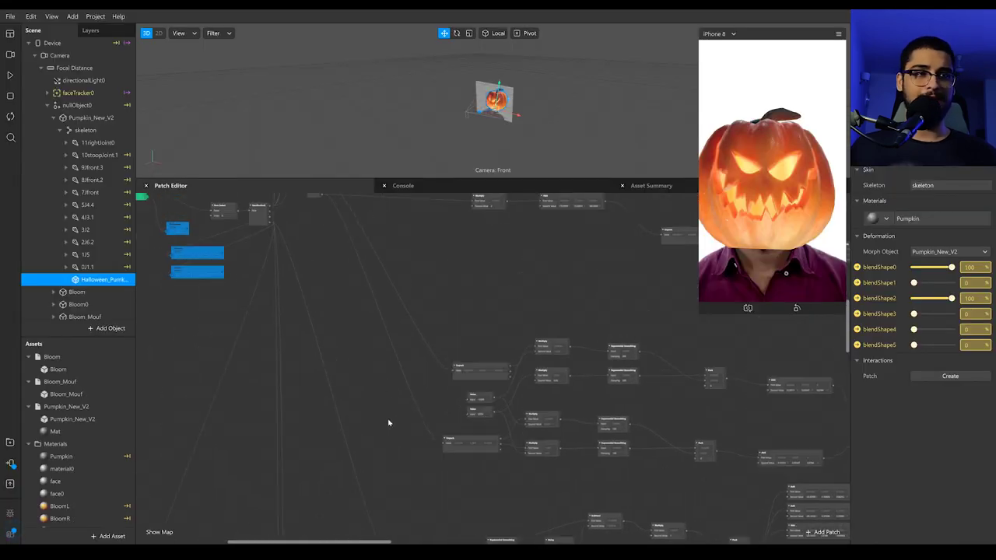
scroll(414, 459, right, 5)
scroll(569, 382, up, 3)
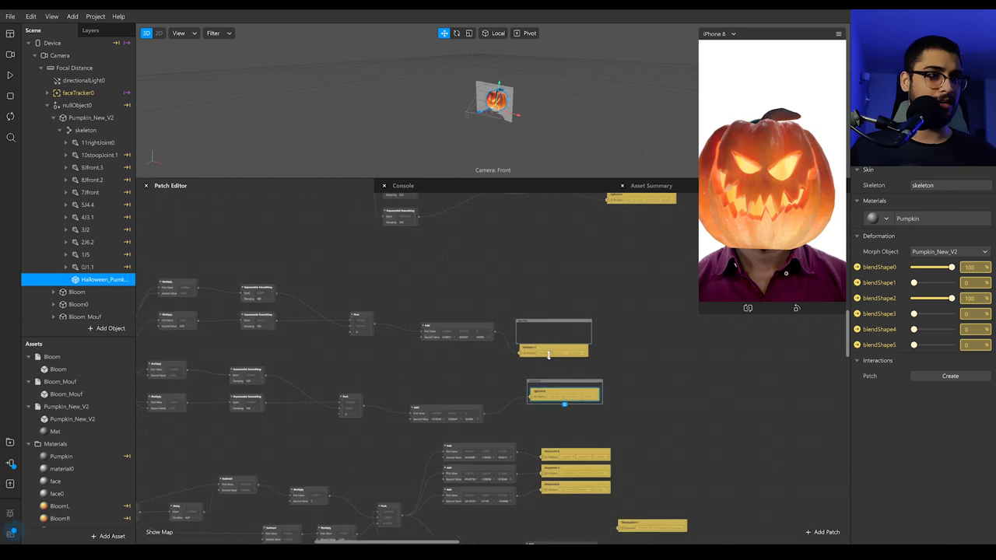
click(523, 321)
drag(524, 321, 523, 326)
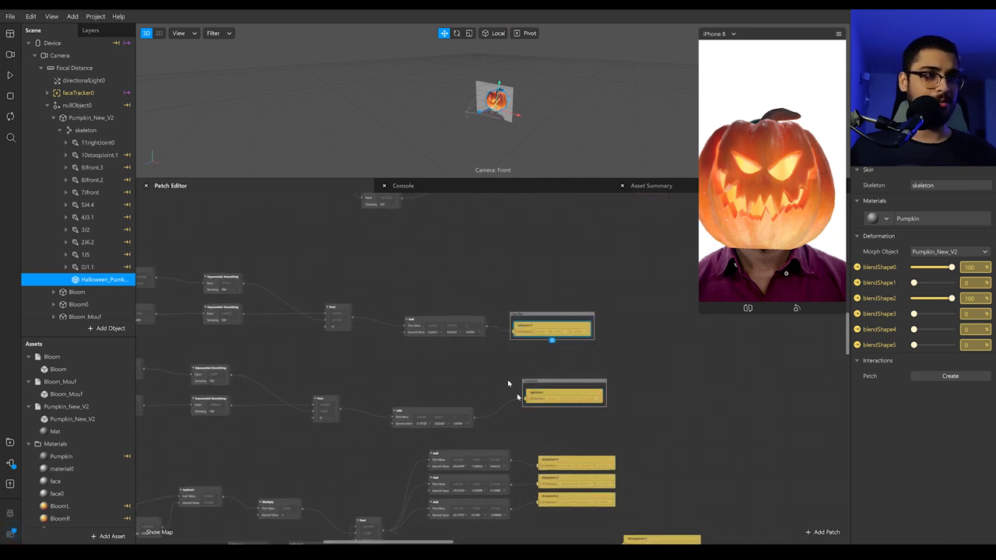
- Run the phone preview on the live camera feed and enlarge the preview window
click(10, 55)
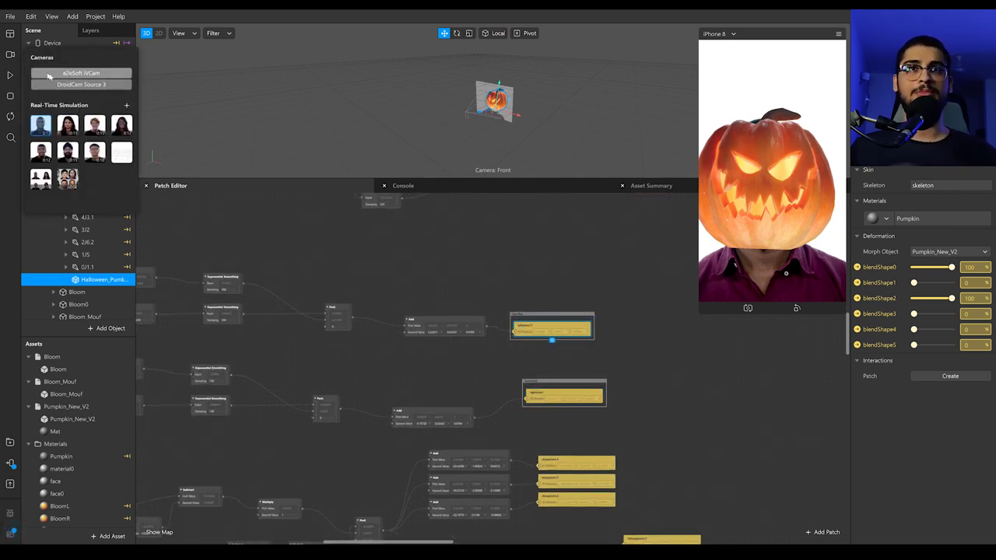
click(13, 79)
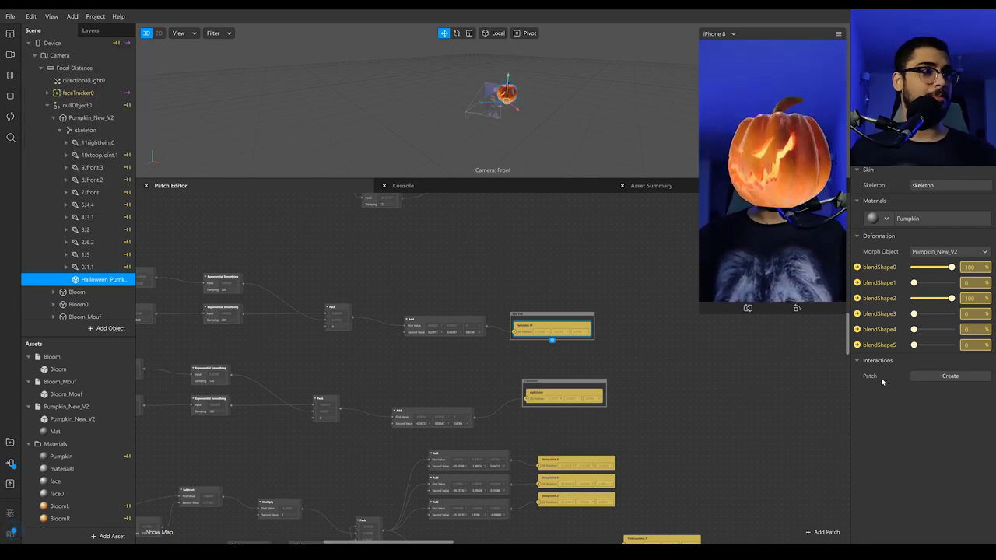
drag(699, 316, 573, 535)
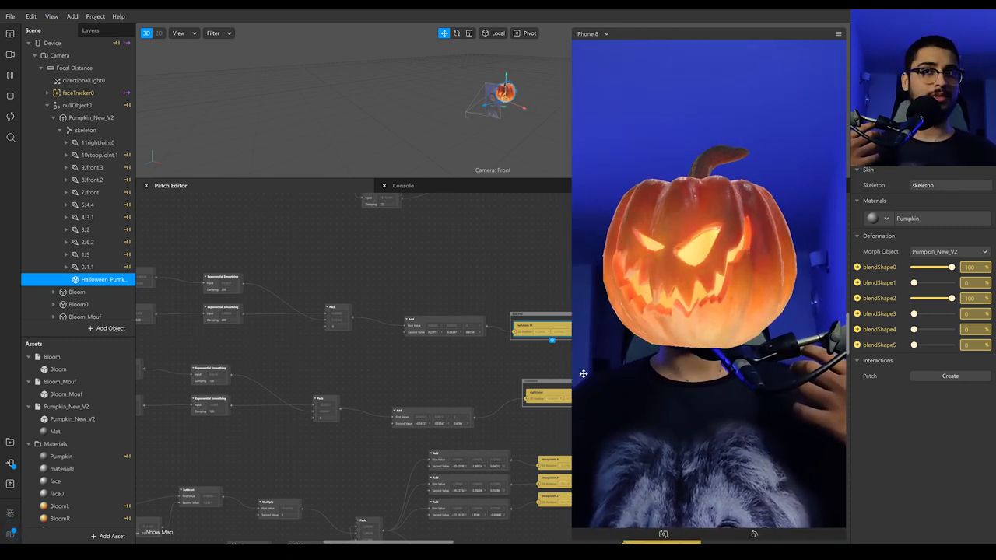
- Examine how the eyeball patch chains and the neighbouring Delay, Subtract and Multiply chains respond to the live face
scroll(355, 368, left, 10)
scroll(356, 368, up, 4)
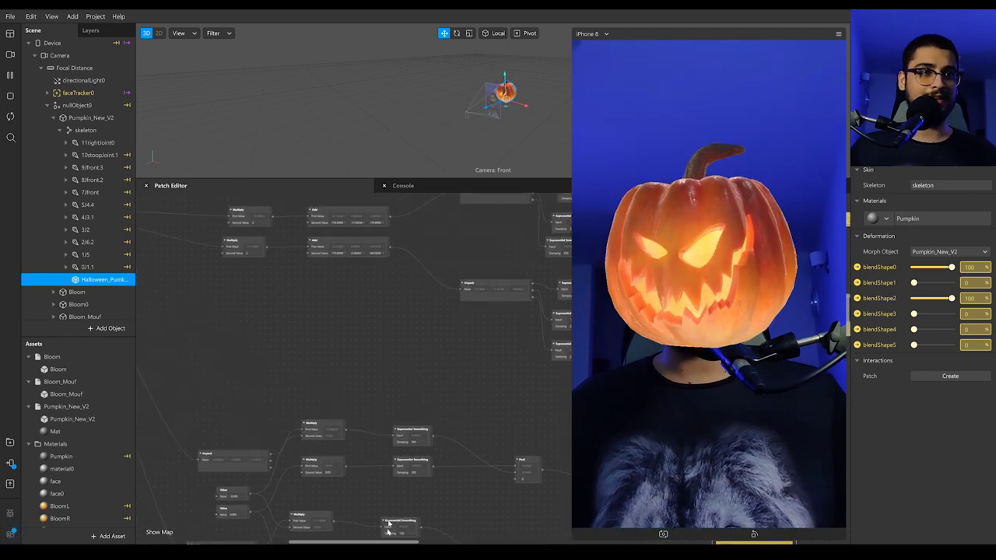
scroll(395, 362, left, 8)
scroll(395, 362, up, 3)
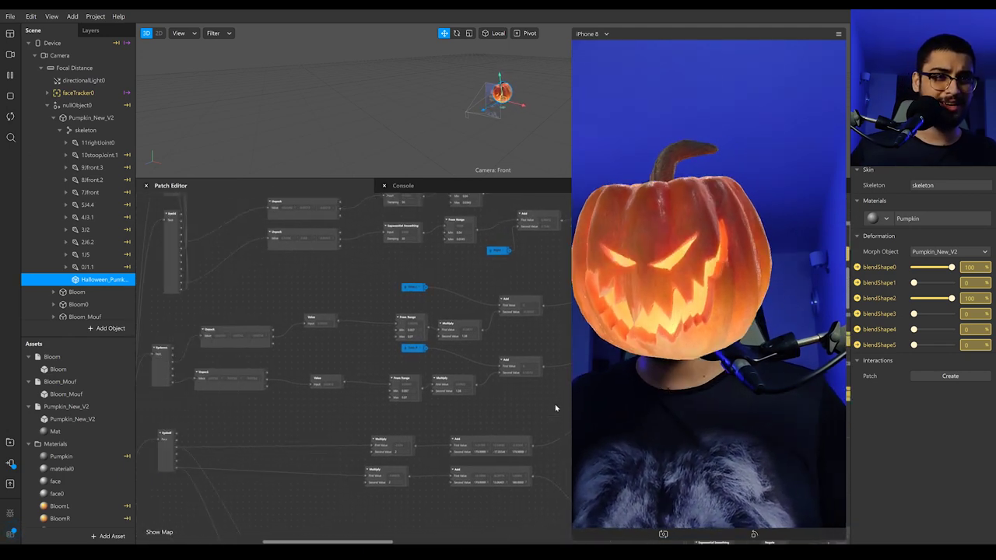
middle_drag(298, 403, 407, 105)
middle_drag(433, 376, 272, 165)
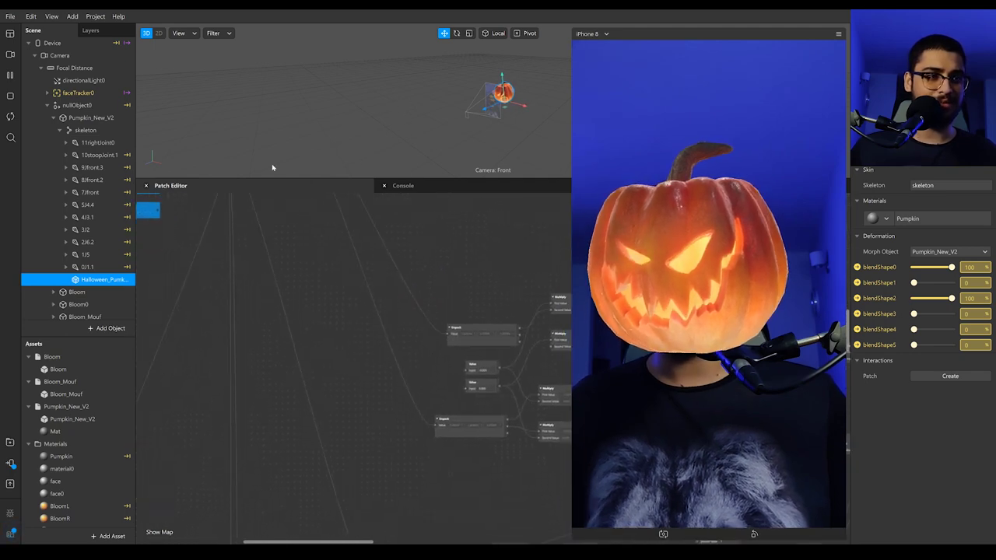
middle_drag(483, 468, 391, 299)
scroll(334, 386, right, 4)
scroll(334, 385, up, 2)
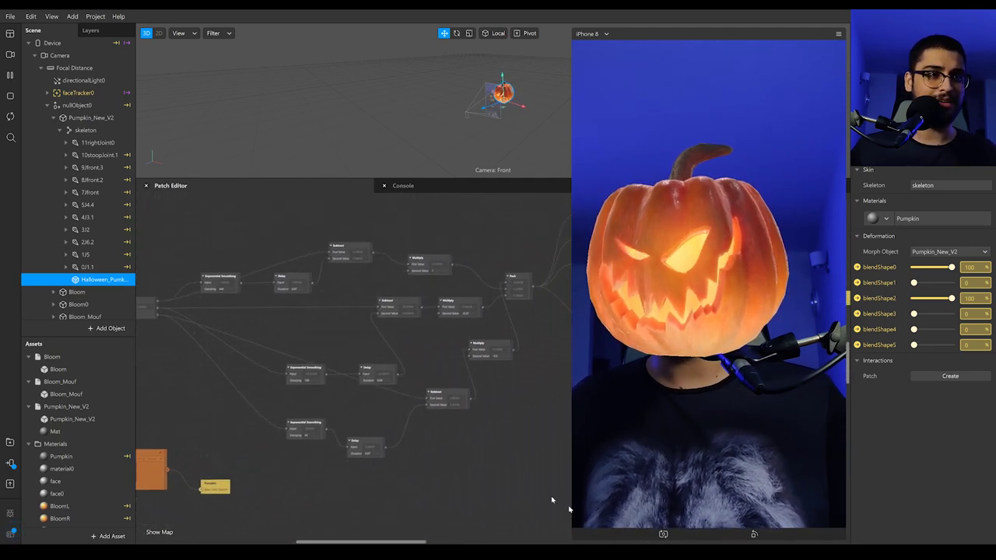
- Shrink the phone preview and look through the patch graph down to the Animation and Transition chain
drag(574, 537, 756, 316)
middle_drag(604, 400, 531, 460)
middle_drag(584, 345, 763, 365)
middle_drag(642, 414, 316, 558)
middle_drag(624, 445, 658, 129)
middle_drag(532, 424, 666, 226)
scroll(432, 421, down, 2)
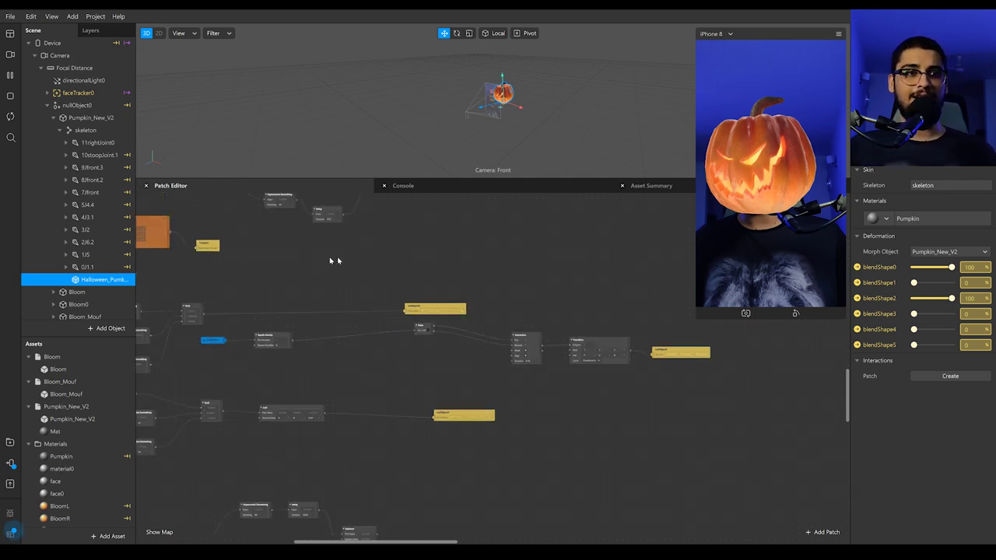
- Examine the Multiply and Add patches feeding the pumpkin joints' 3D Rotation outputs, highlighting the top Multiply patch's first multiplier
scroll(392, 353, down, 3)
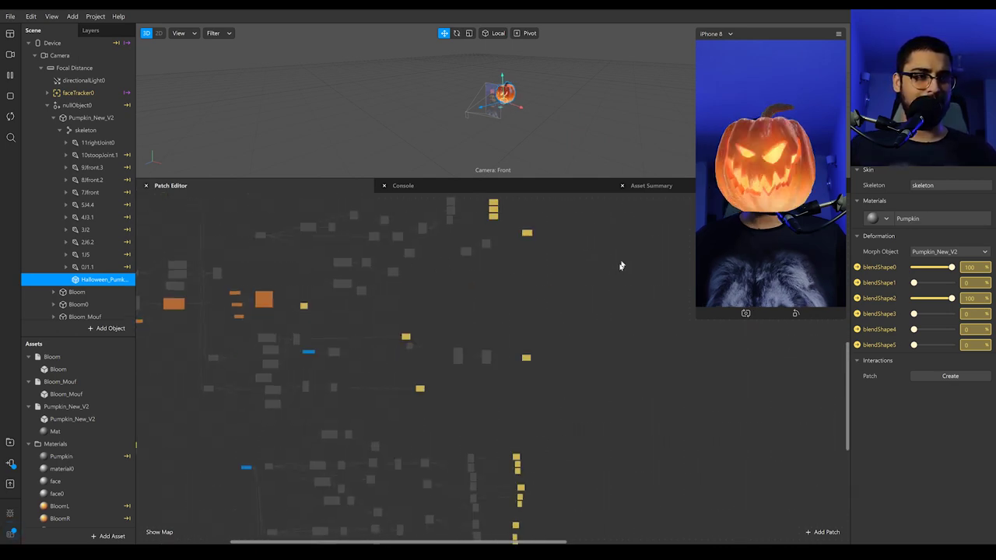
middle_drag(623, 262, 672, 129)
scroll(470, 367, up, 1)
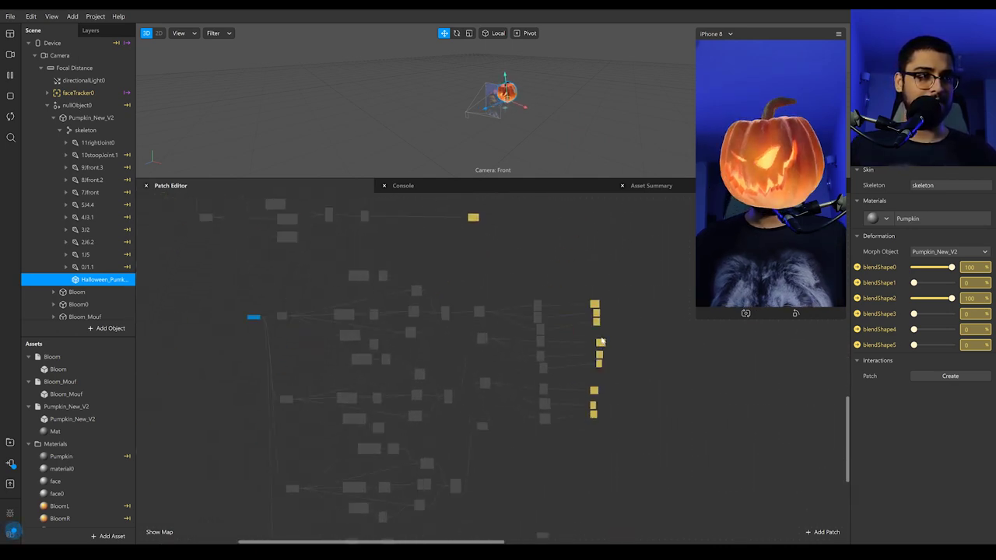
scroll(599, 340, up, 2)
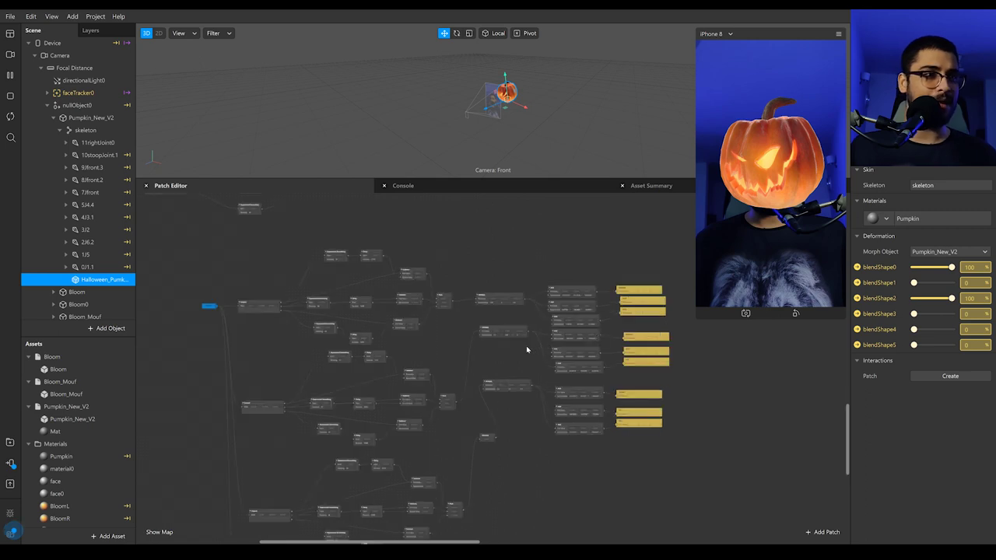
scroll(526, 351, up, 2)
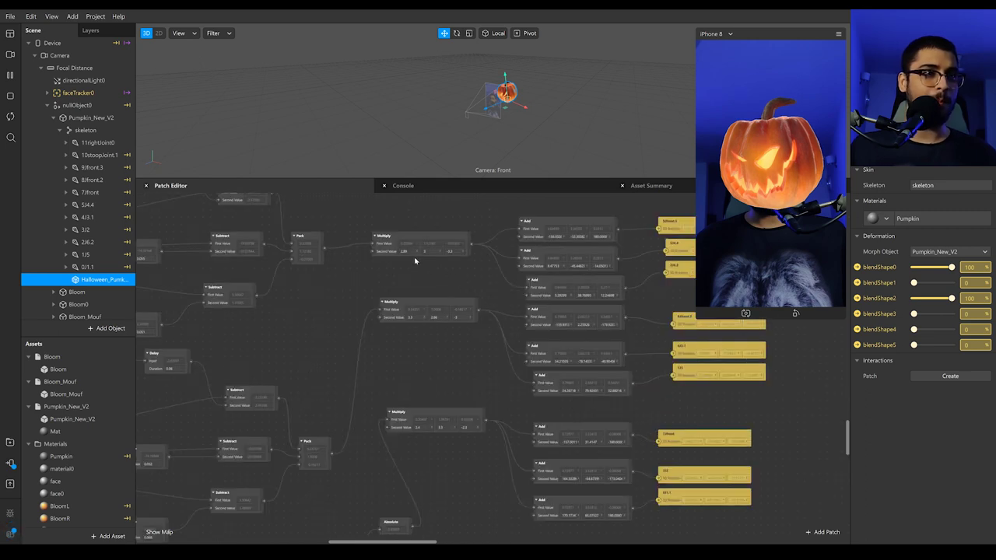
scroll(416, 260, up, 4)
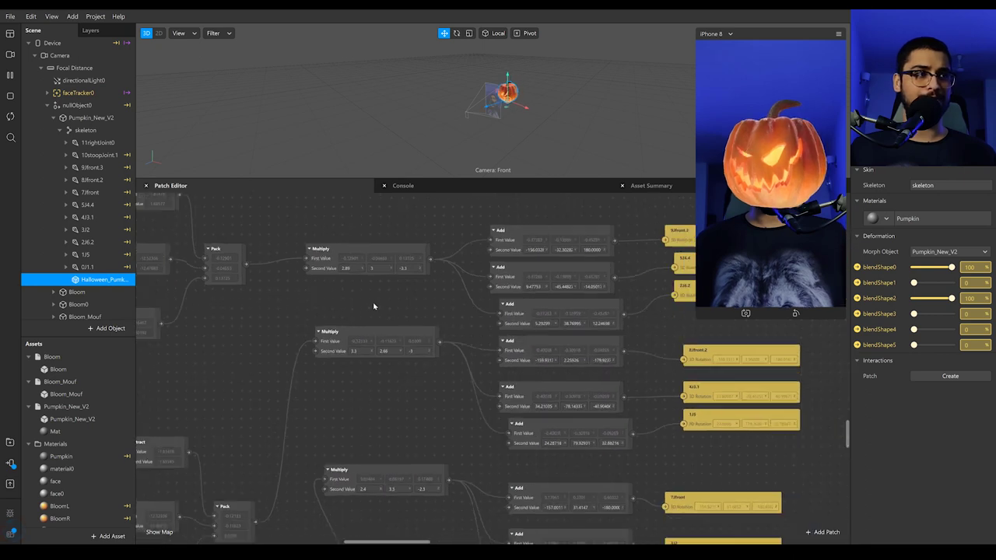
scroll(308, 270, down, 1)
click(346, 270)
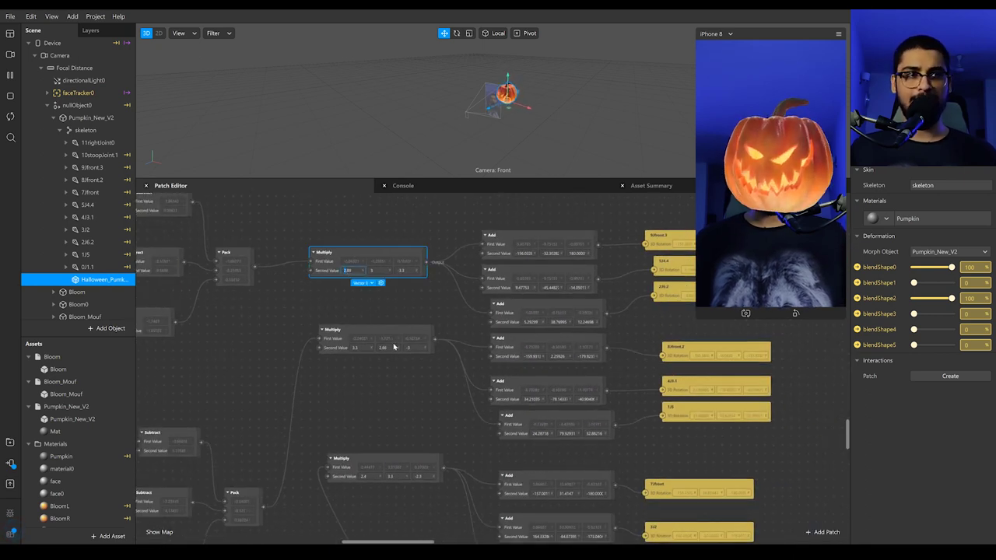
- Try 150 as the X multiplier of the Multiply patch driving 7/front, checking it in a larger preview before restoring 2.4
scroll(355, 285, down, 3)
click(340, 391)
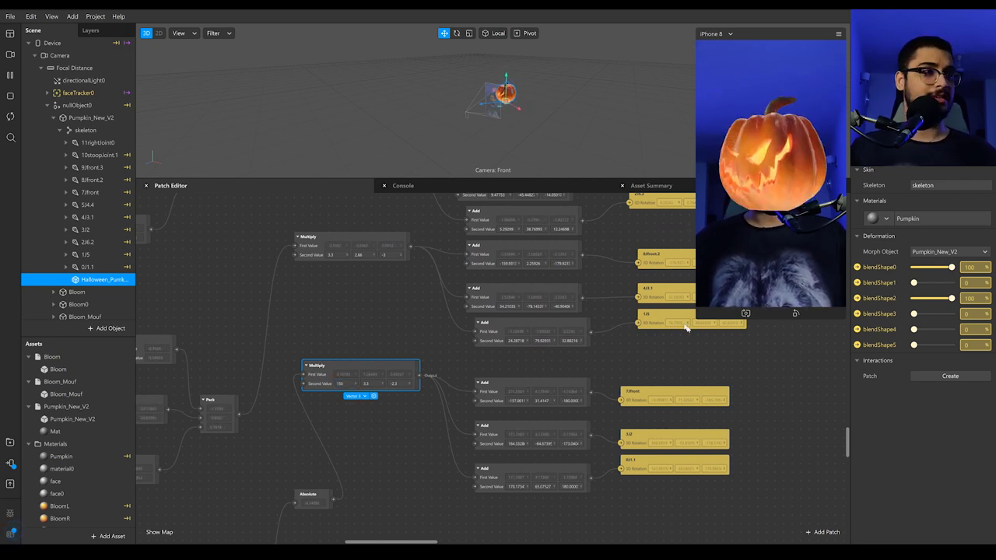
drag(700, 317, 634, 469)
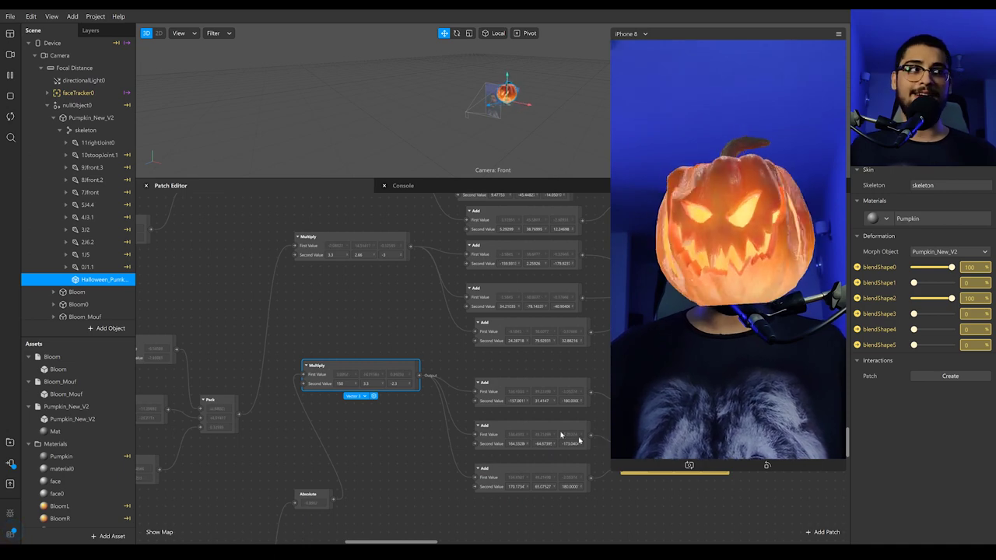
click(445, 322)
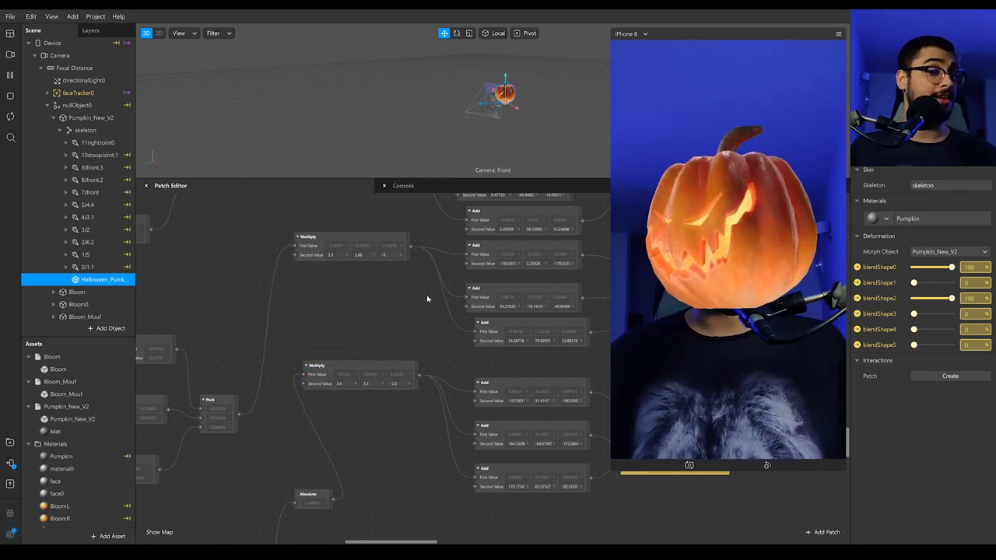
- Pause the live preview with the pumpkin's mouth open and enlarge the 3D viewport to show the pumpkin close up from the side
click(7, 78)
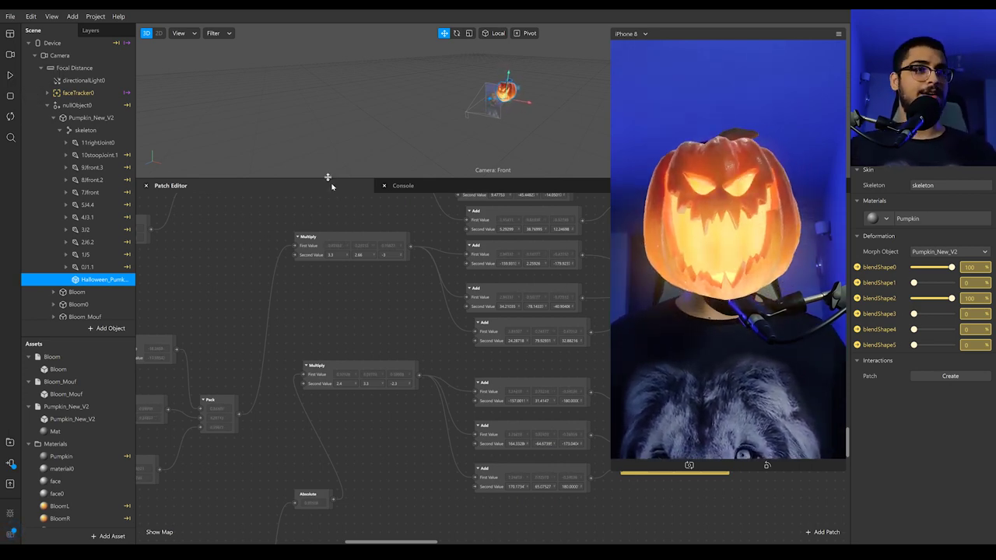
drag(328, 177, 329, 371)
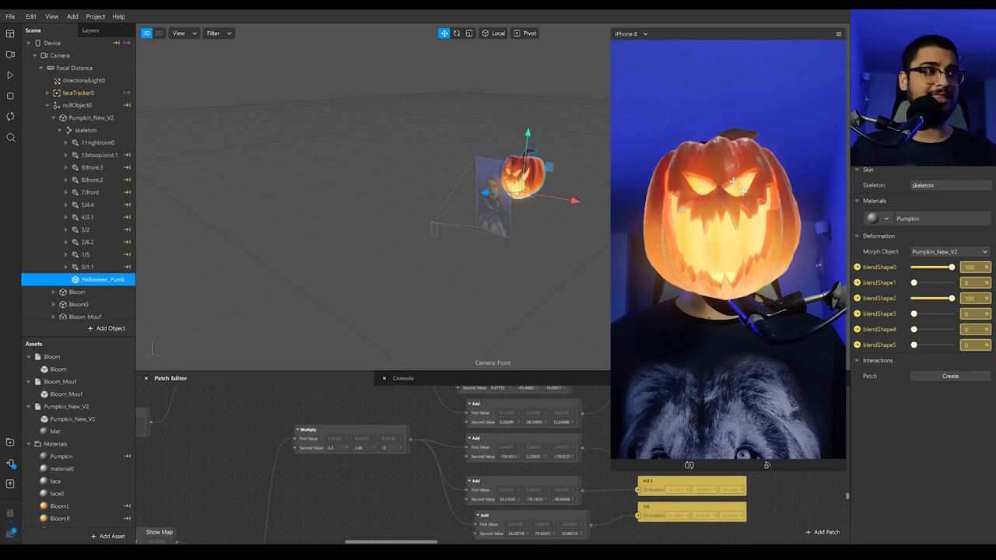
middle_drag(541, 201, 493, 191)
scroll(467, 191, up, 3)
scroll(447, 188, up, 3)
mouse_move(539, 217)
mouse_down()
mouse_move(550, 208)
mouse_move(533, 216)
mouse_up()
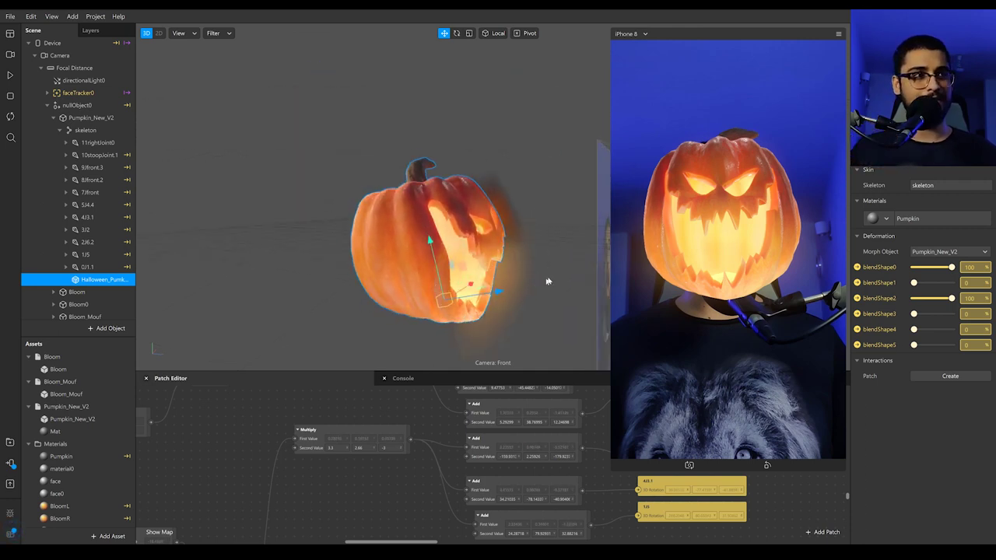
- Examine the glow in front of the pumpkin's carved face from several side angles in the 3D viewport
drag(552, 280, 506, 220)
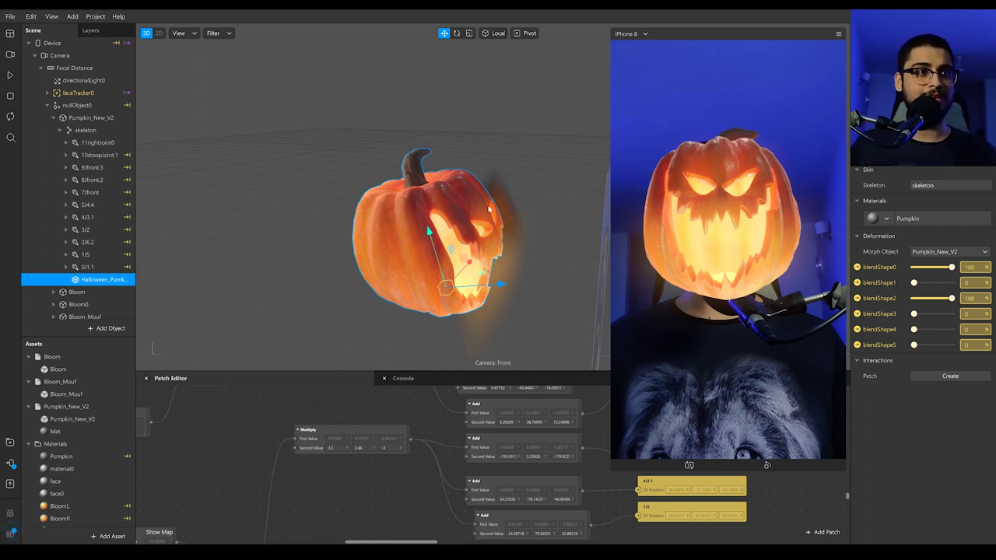
drag(580, 241, 592, 220)
mouse_move(512, 298)
mouse_down()
mouse_move(495, 289)
mouse_move(522, 314)
mouse_up()
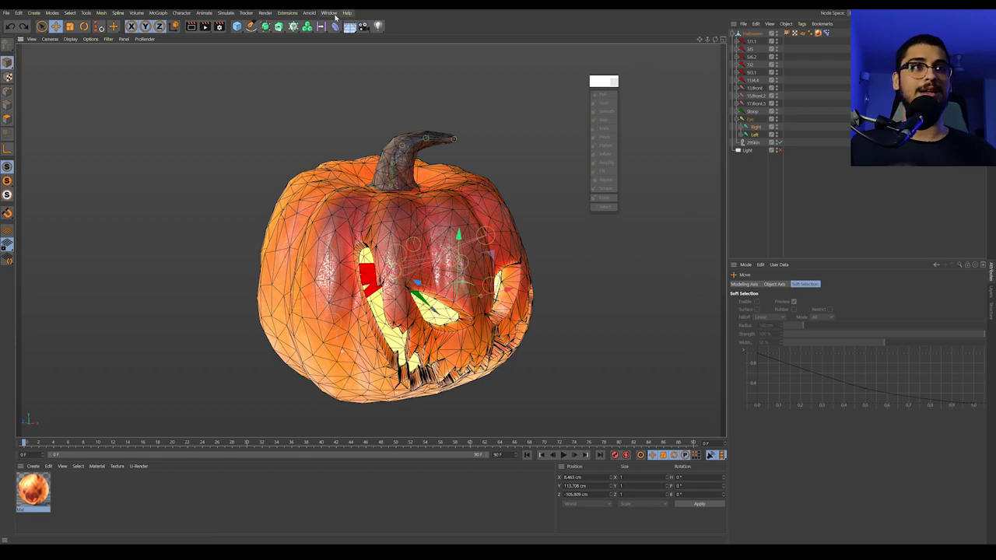
- Switch to Cinema 4D, bring up the Halloween.c4d project and examine the stacked cloned planes in front of the pumpkin's eye
click(330, 13)
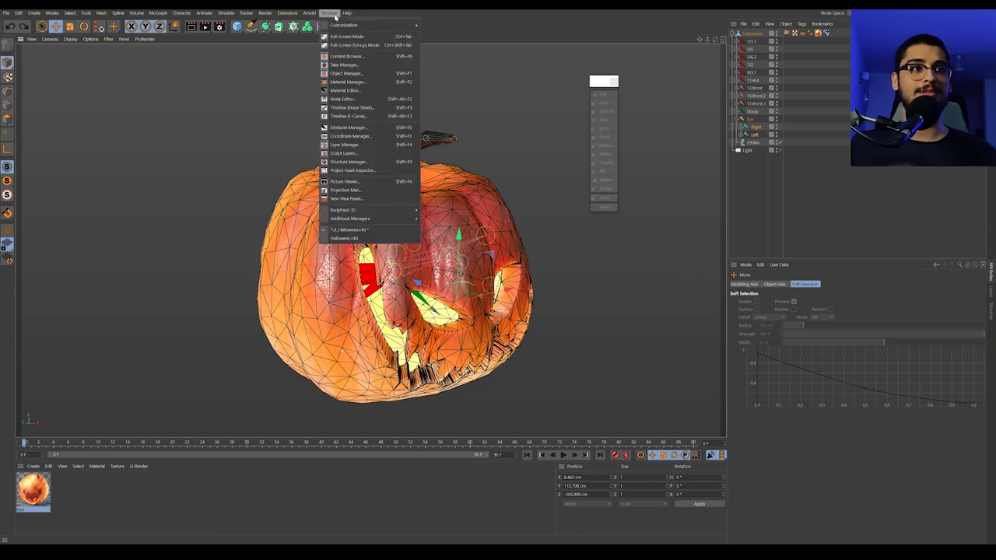
click(350, 238)
alt+drag(428, 236, 372, 266)
scroll(400, 233, up, 3)
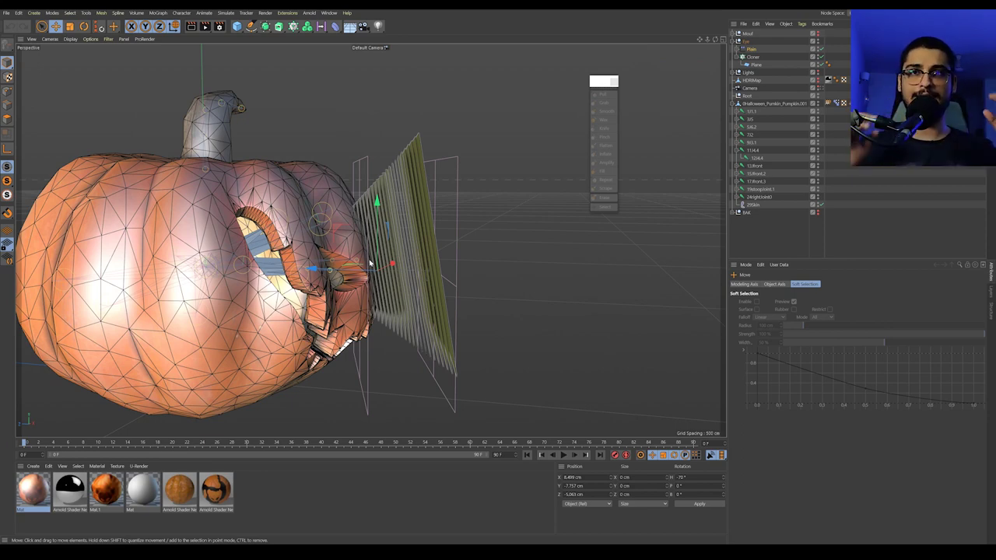
alt+drag(407, 215, 340, 383)
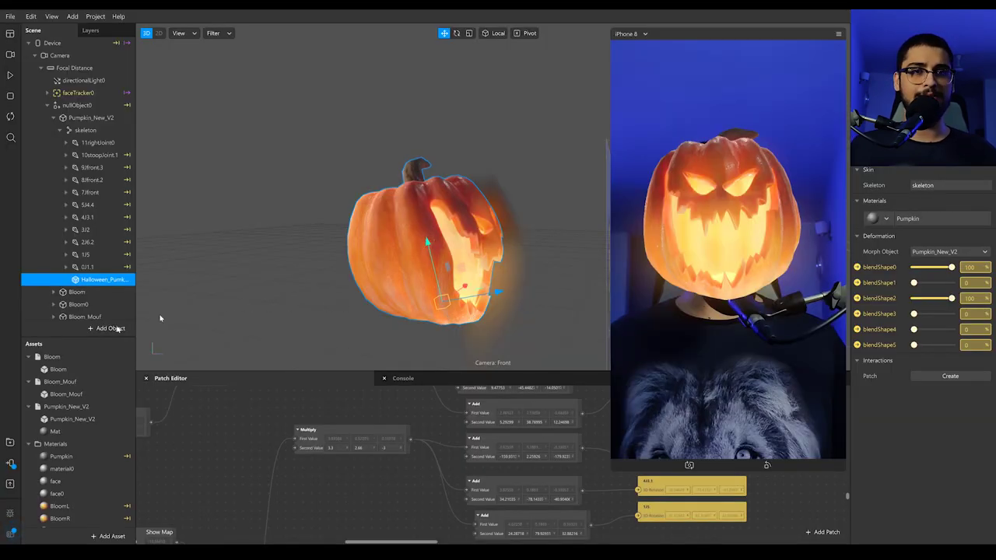
- Back in Spark AR Studio, inspect the Bloom_Mouf texture's properties and compare it with the glow at the pumpkin's mouth
scroll(70, 451, down, 5)
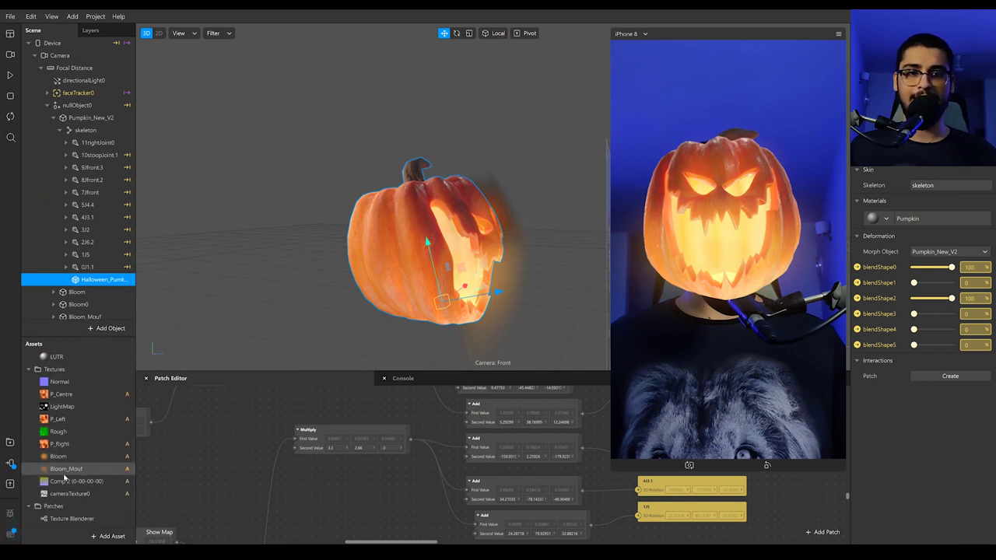
click(66, 469)
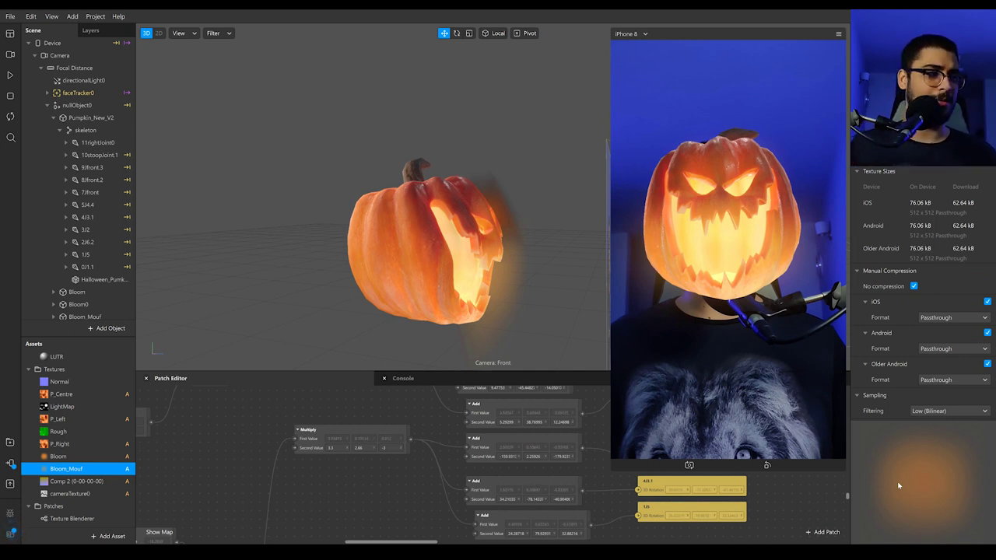
drag(531, 287, 512, 290)
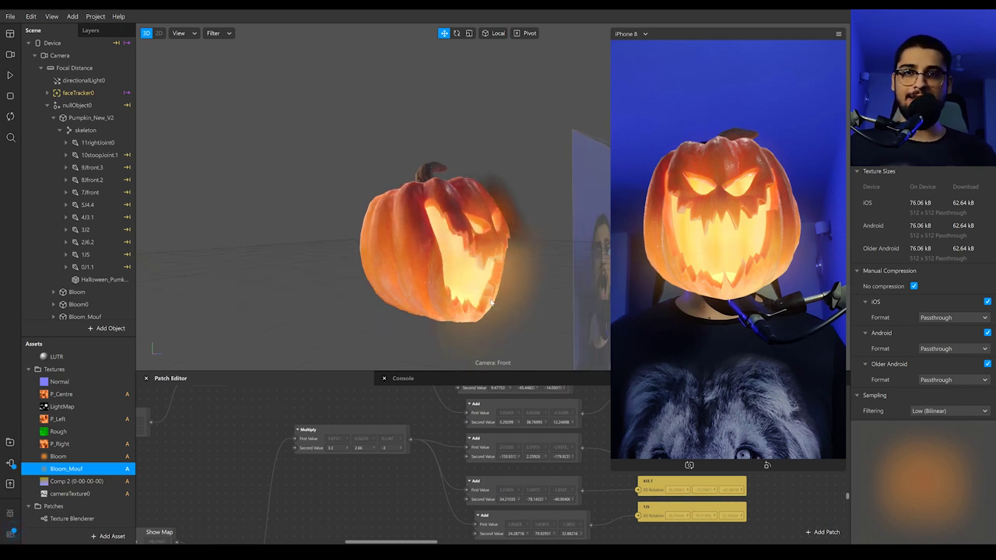
- Run the live preview for a new head pose, then hide the Bloom, Bloom0 and Bloom_Mouf objects together
click(9, 76)
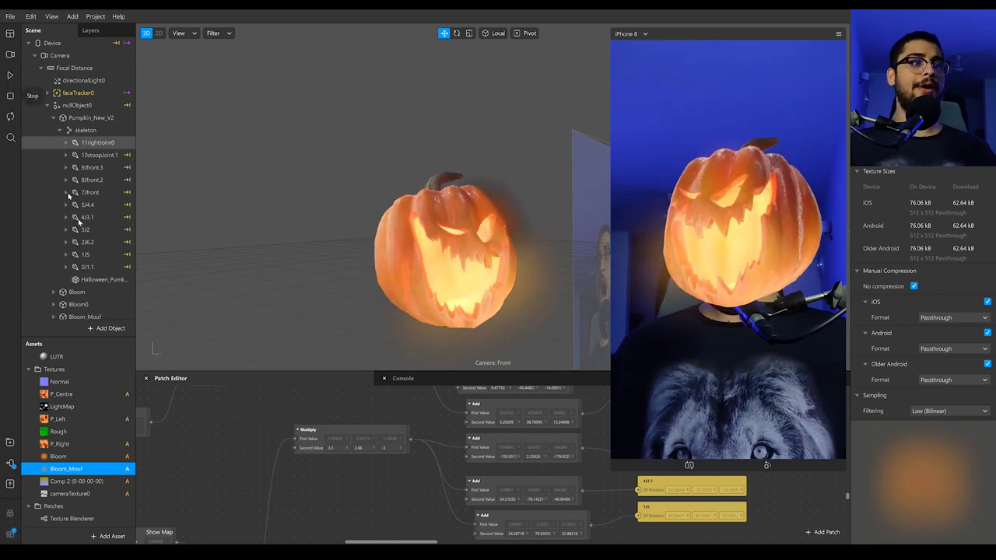
scroll(72, 299, down, 1)
click(71, 296)
shift+click(101, 271)
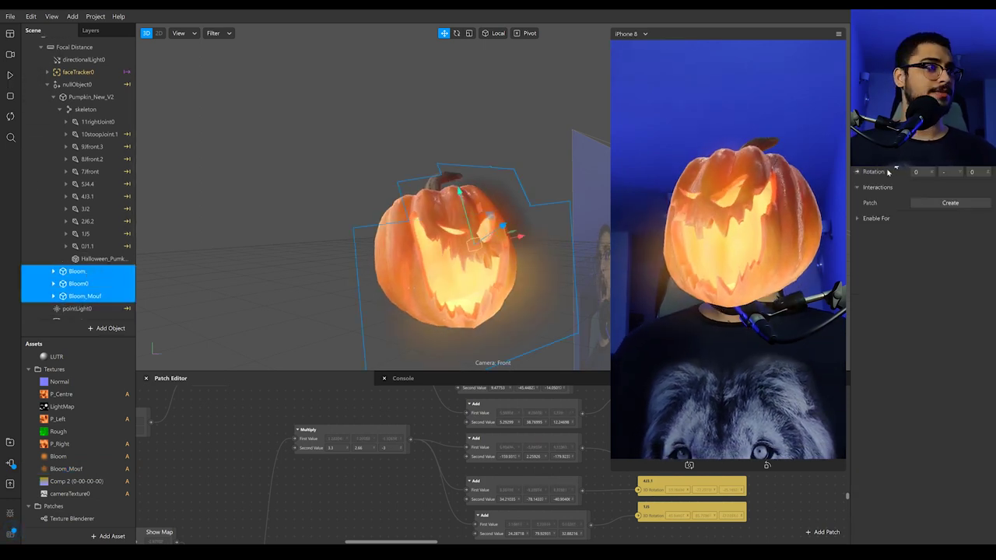
click(915, 79)
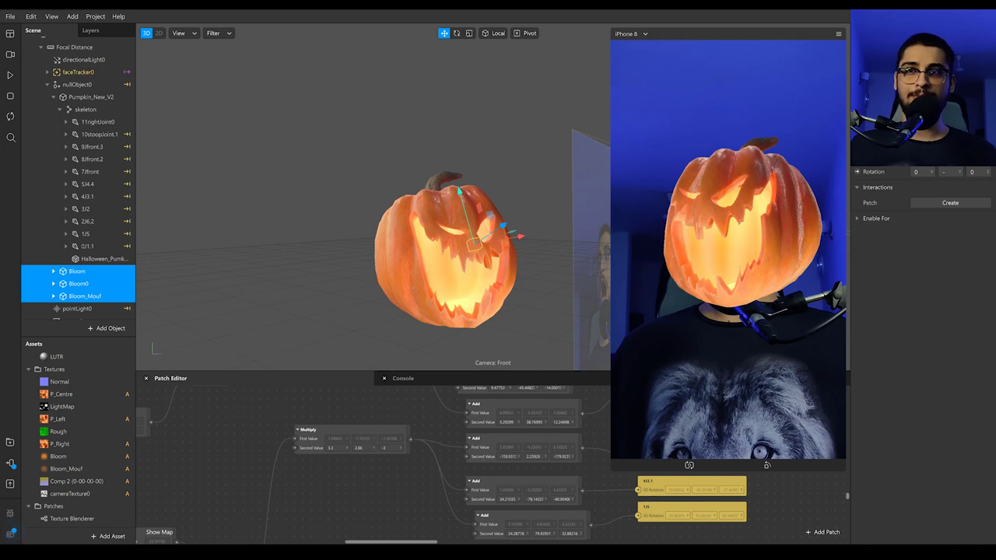